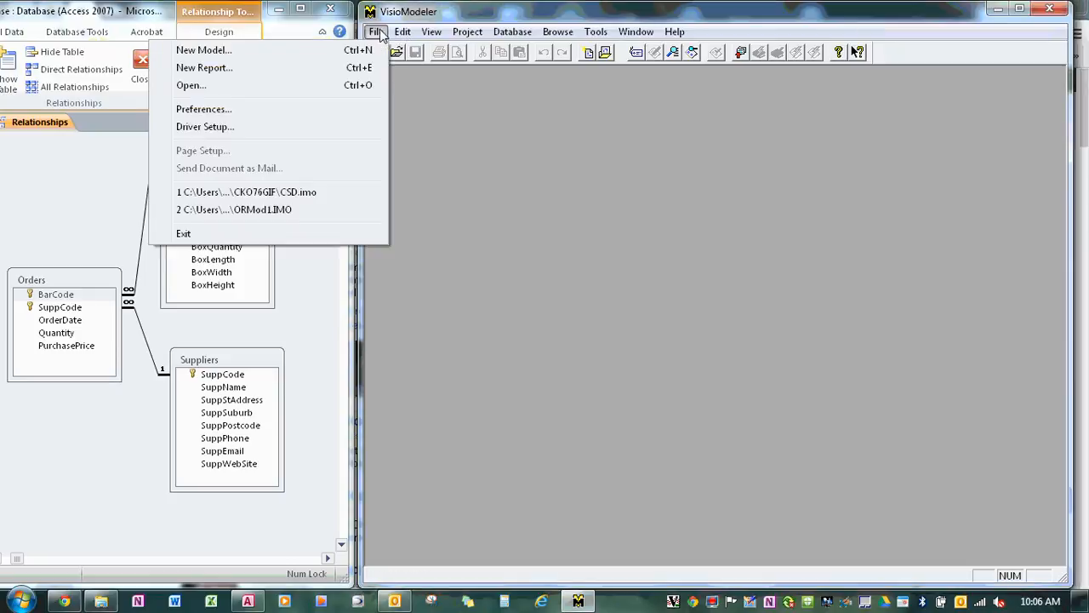
Create a new Object Role Modeling Diagram and maximize its document window.
left_click(423, 76)
left_click(377, 52)
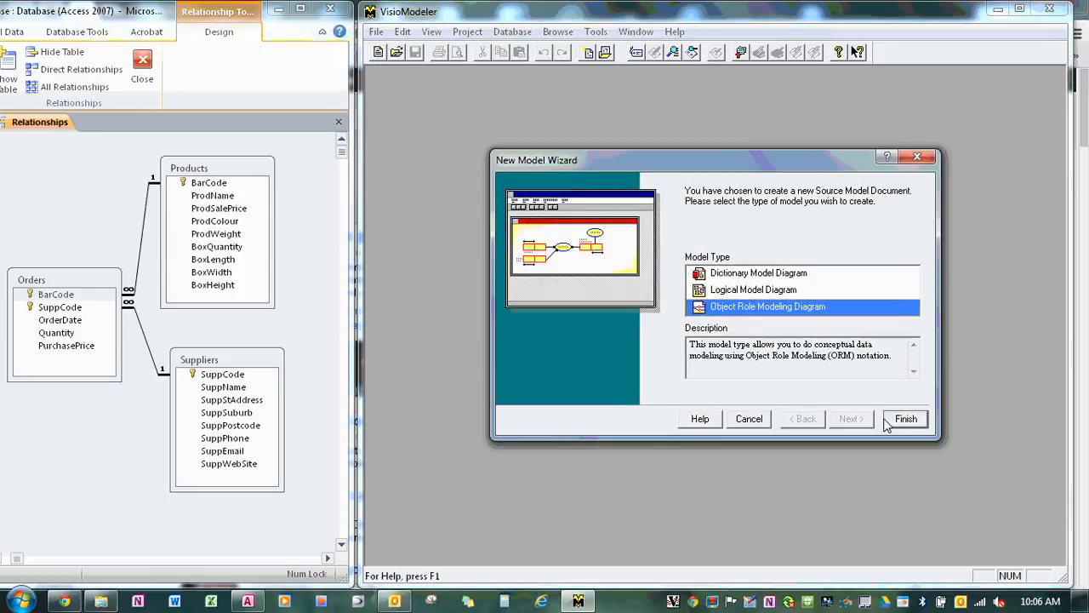
left_click(905, 418)
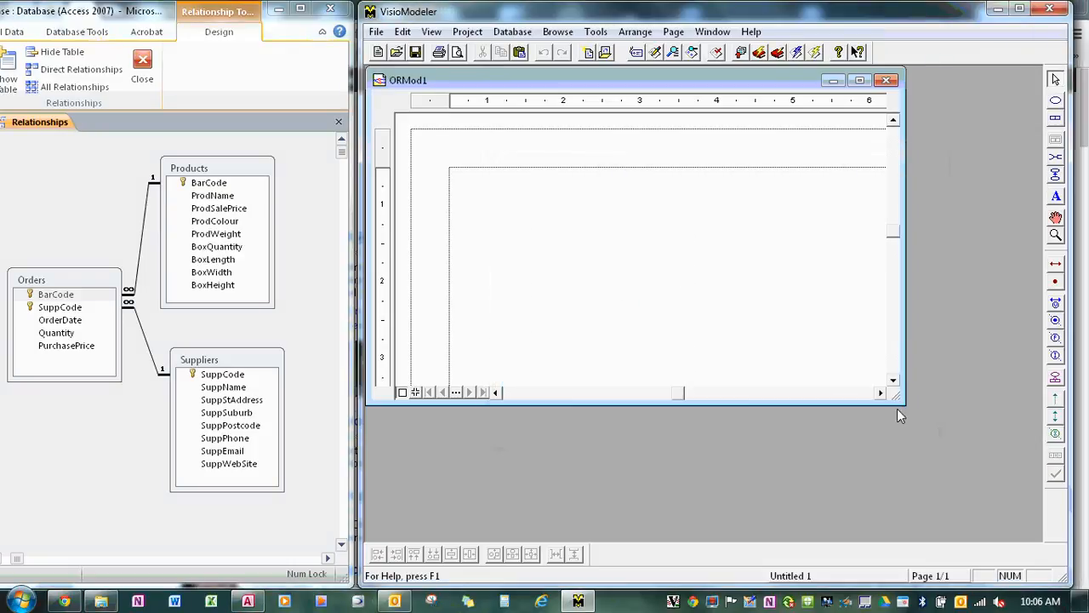
left_click(859, 81)
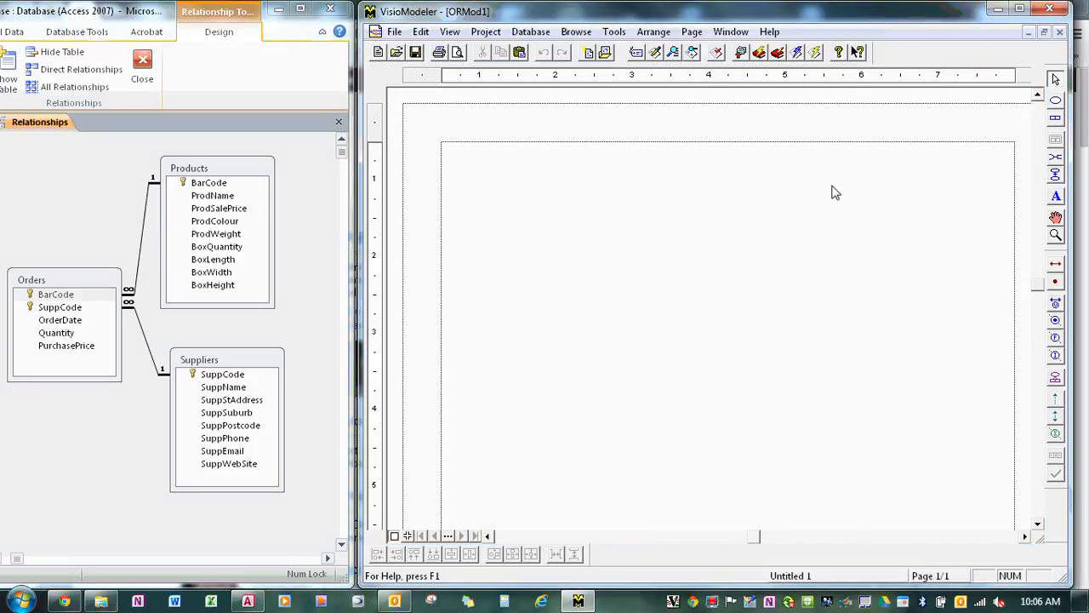
Start a guided binary fact reading "BarCode has supplier of SuppCode" with the inverse role "is supplier of".
left_click(655, 52)
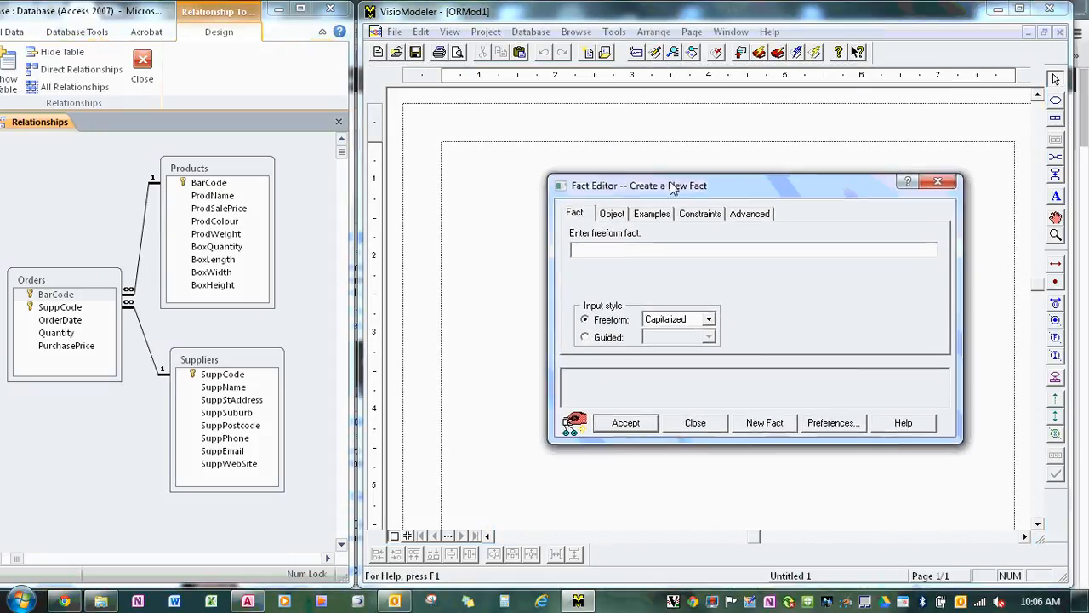
left_click(608, 339)
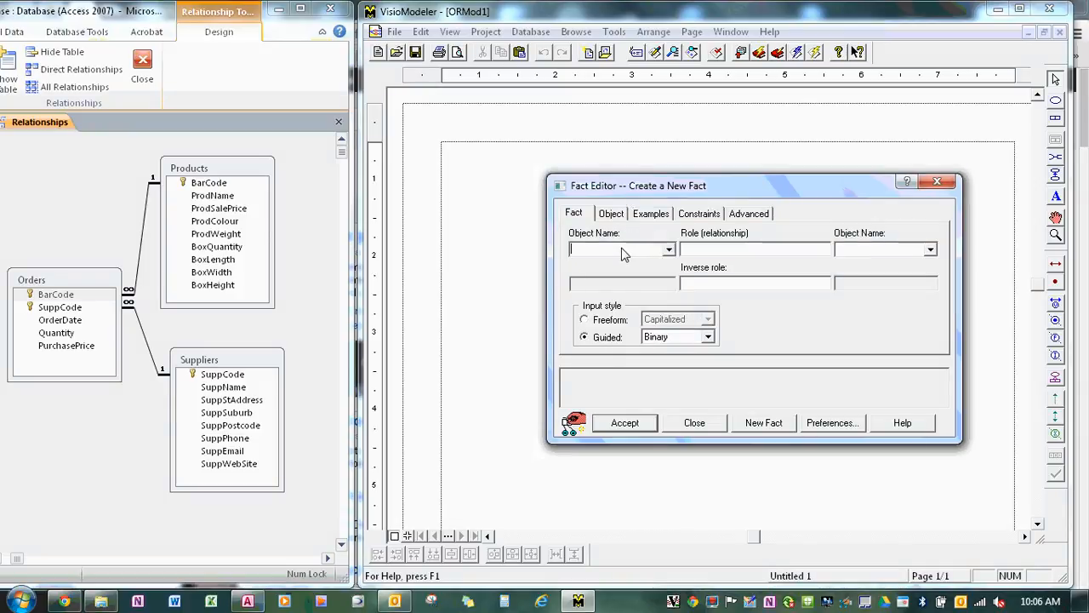
type("BarCode")
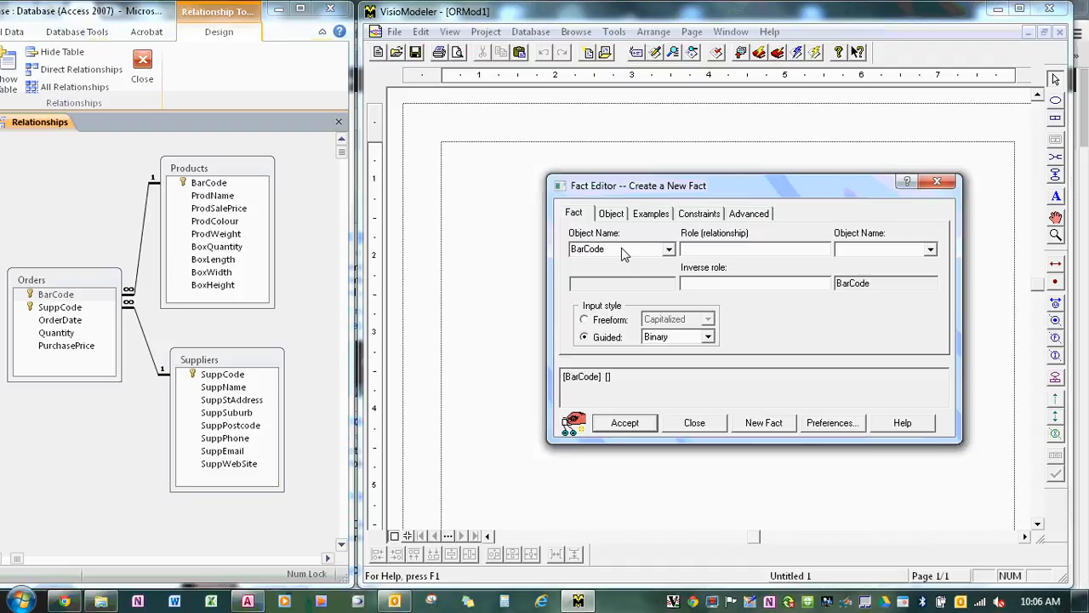
left_click(719, 249)
type("has")
type(" supp")
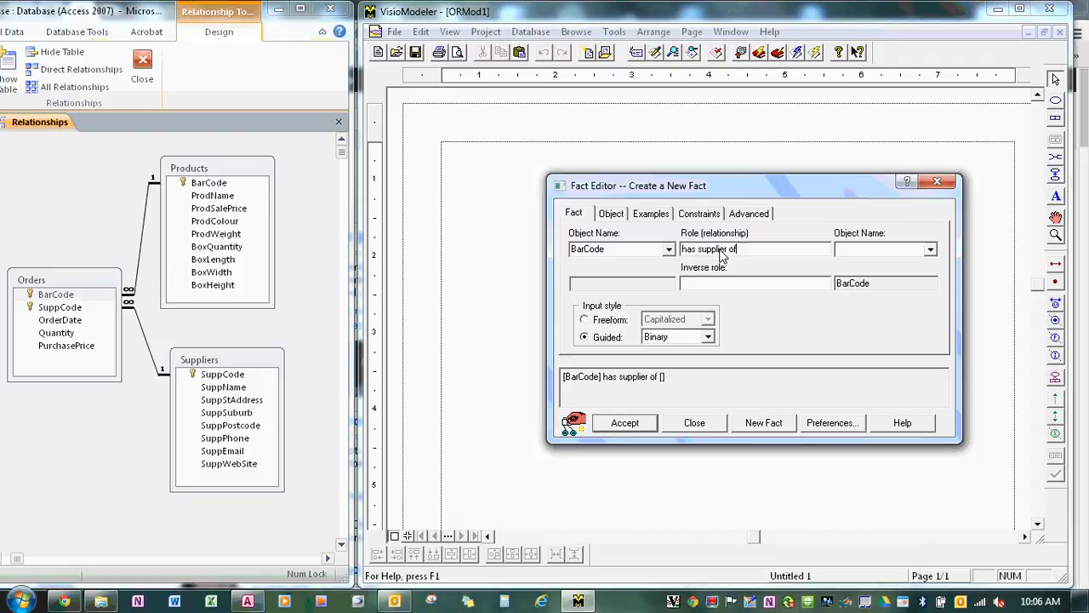
type("Sup")
type("pCode")
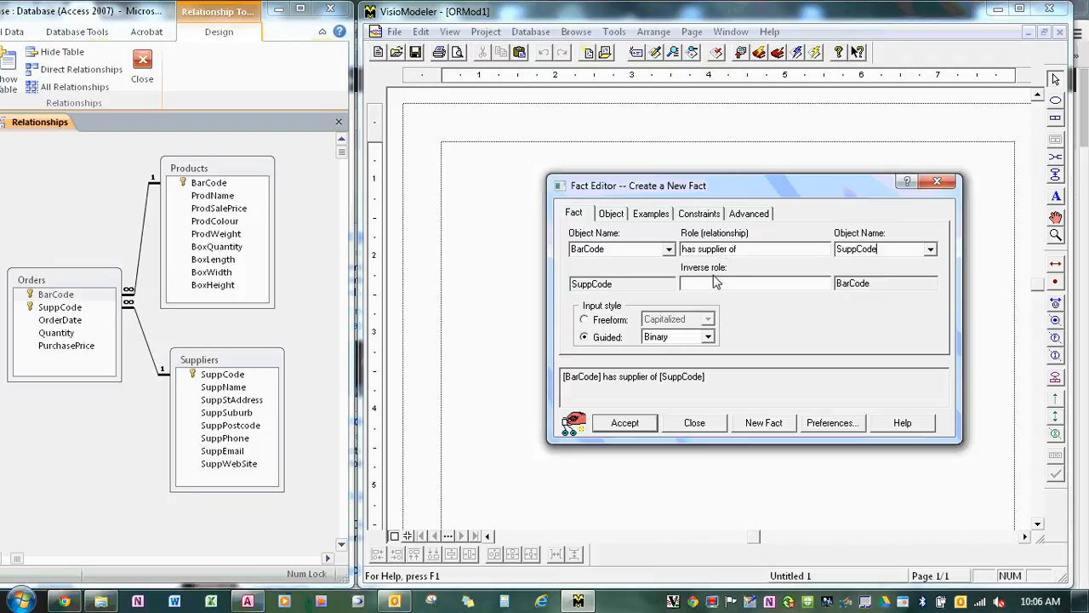
left_click(714, 284)
type("is supplier of")
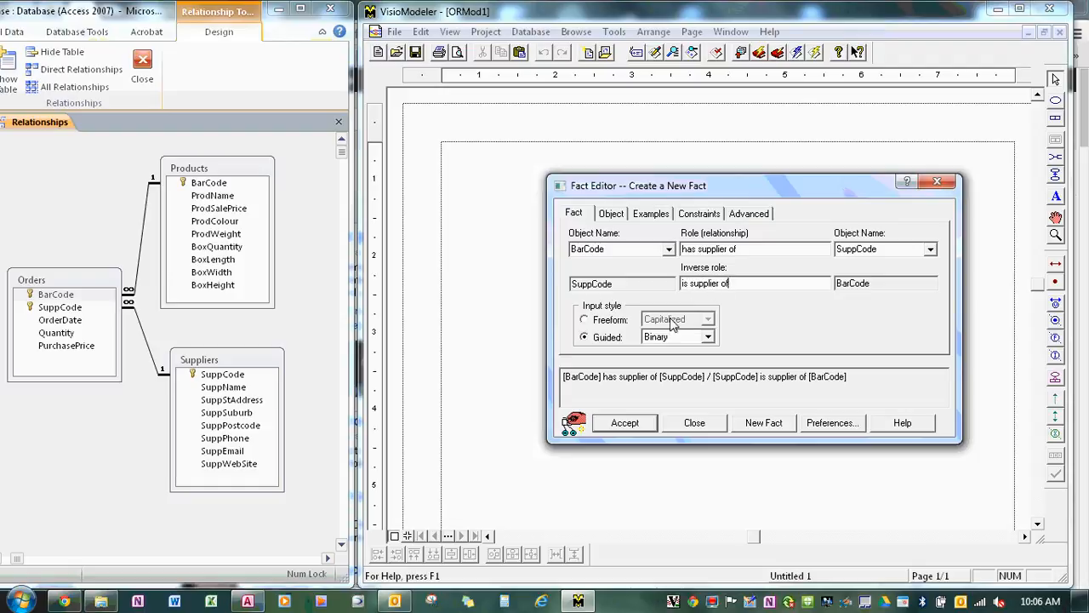
left_click(62, 308)
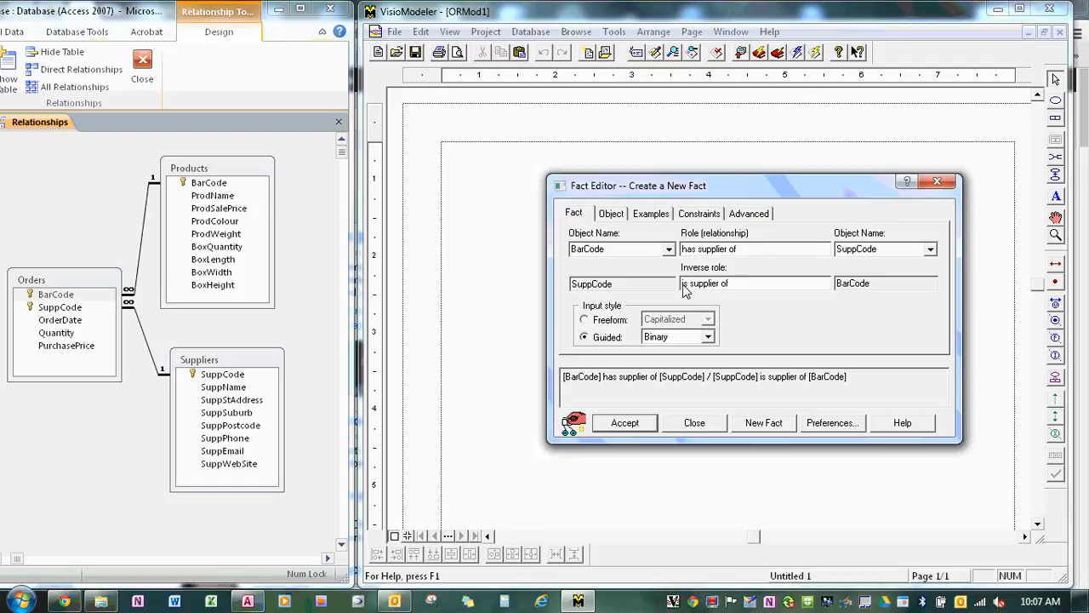
Set the reference identifier of the BarCode object to BarCode and of the SuppCode object to SuppCode.
left_click(612, 213)
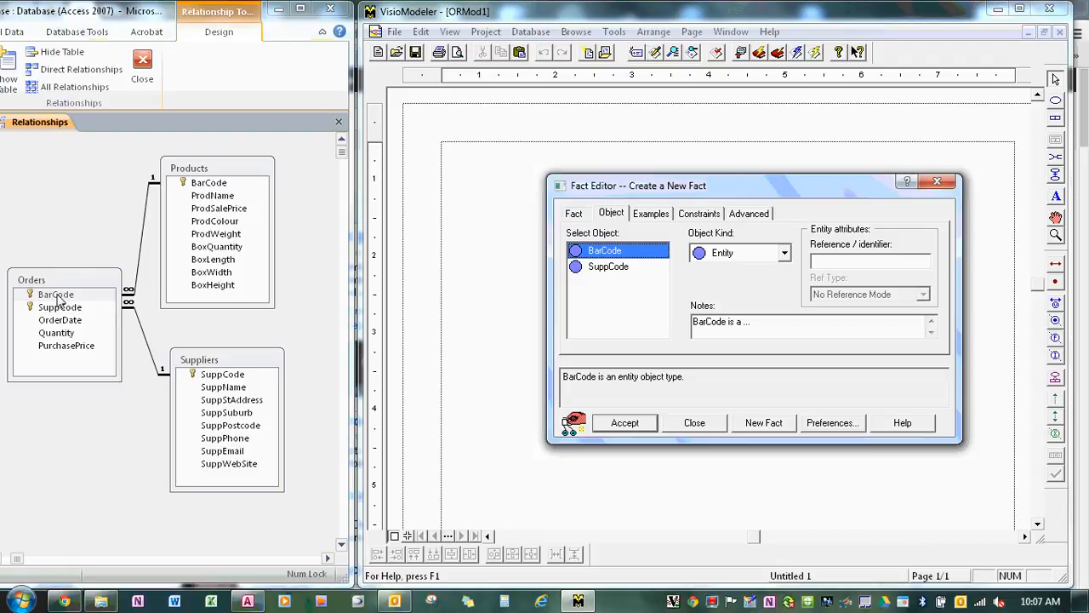
left_click(869, 265)
type("BarCode")
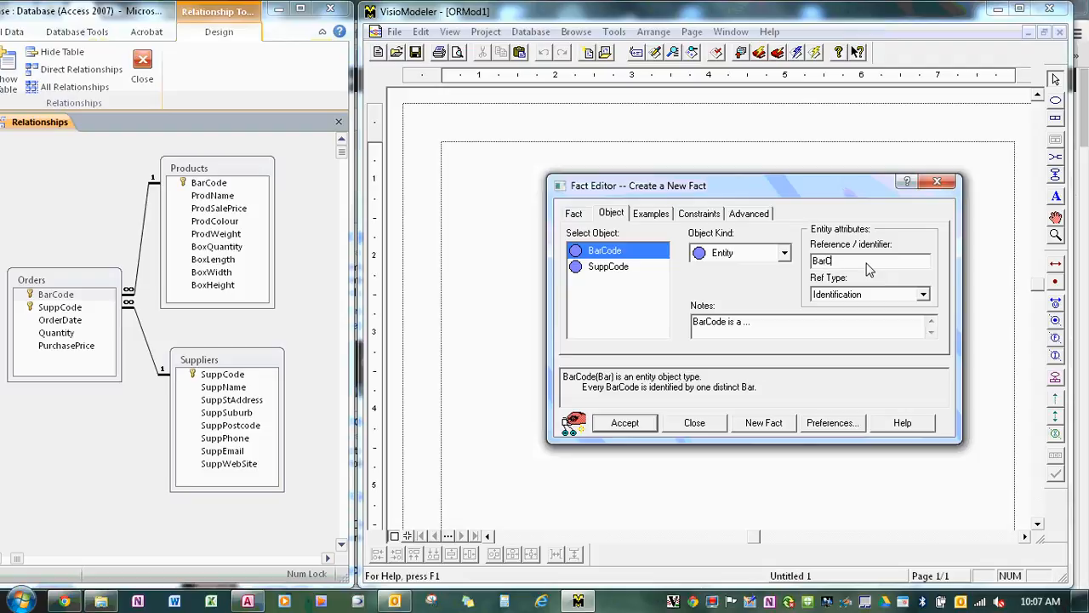
left_click(617, 268)
left_click(841, 264)
type("up")
key("BackSpace")
key("BackSpace")
type("SuppCo")
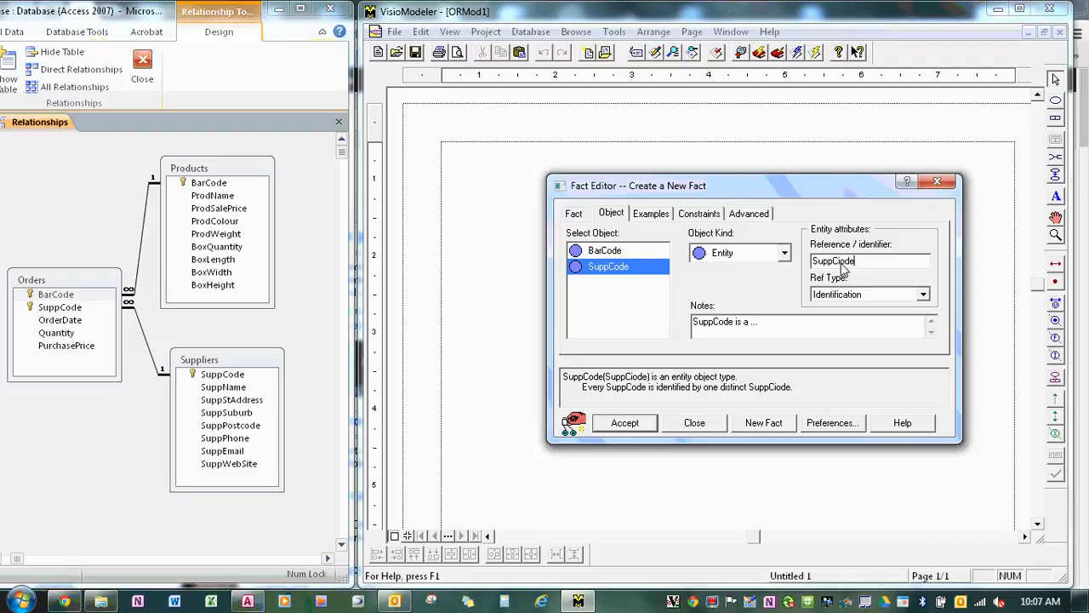
type("de")
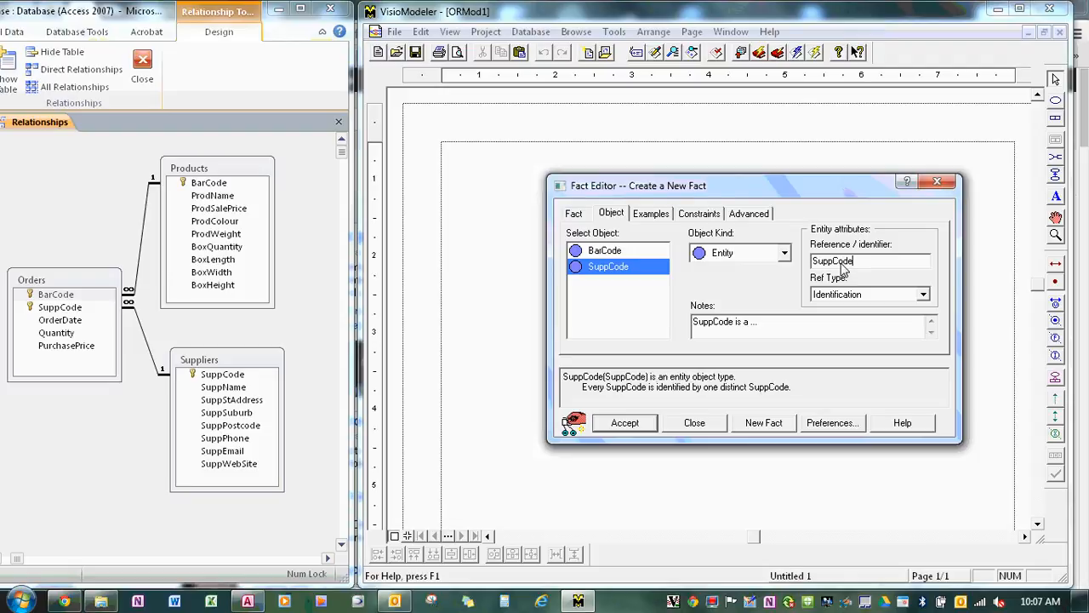
Rephrase both constraint questions, answer each with One or More, and accept the fact.
left_click(650, 215)
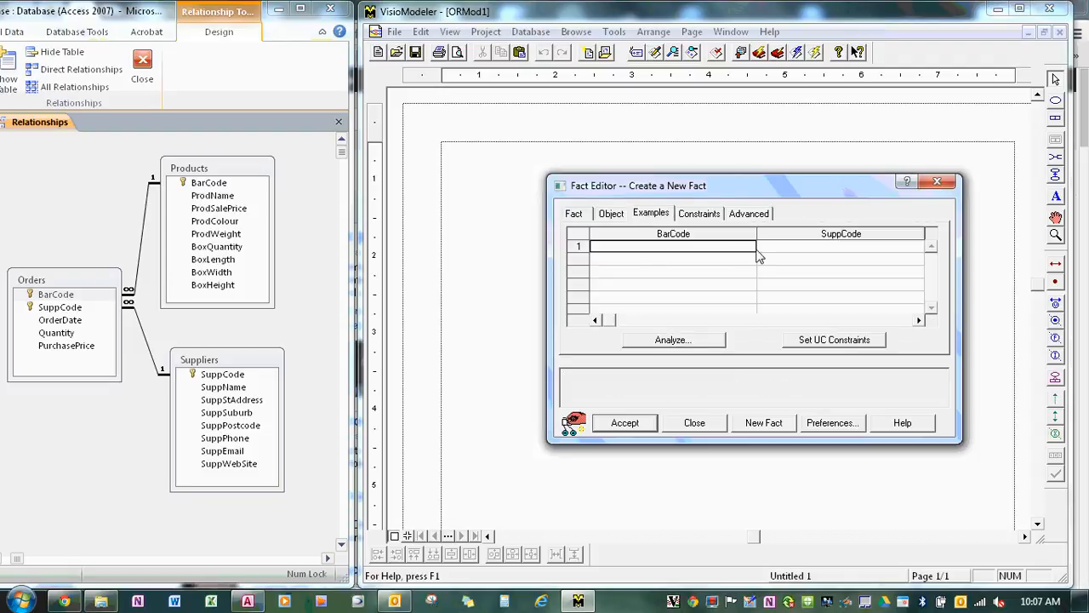
left_click(696, 218)
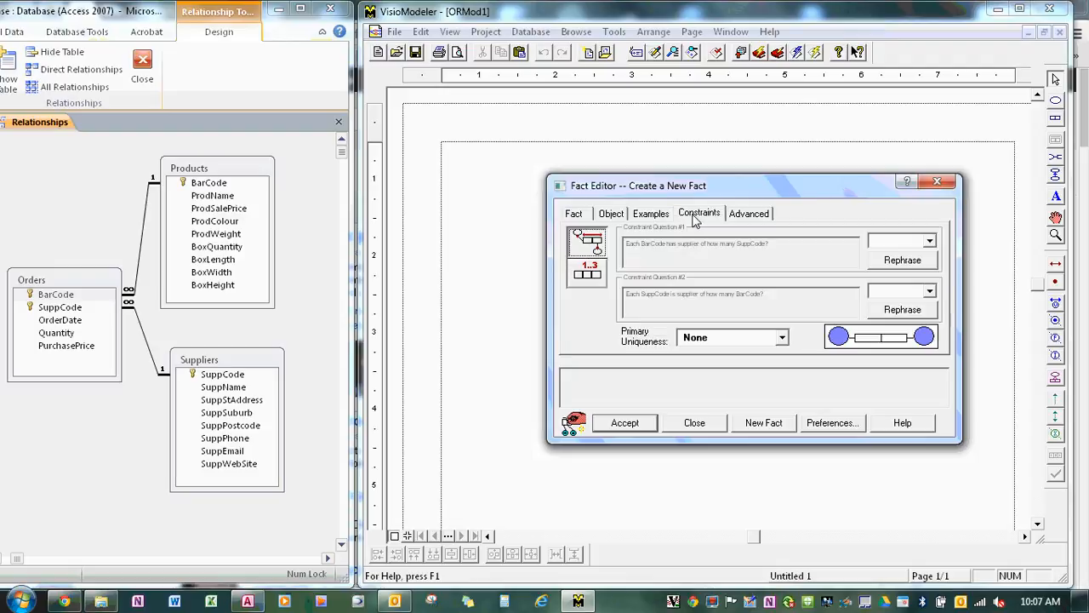
left_click(912, 262)
left_click(892, 311)
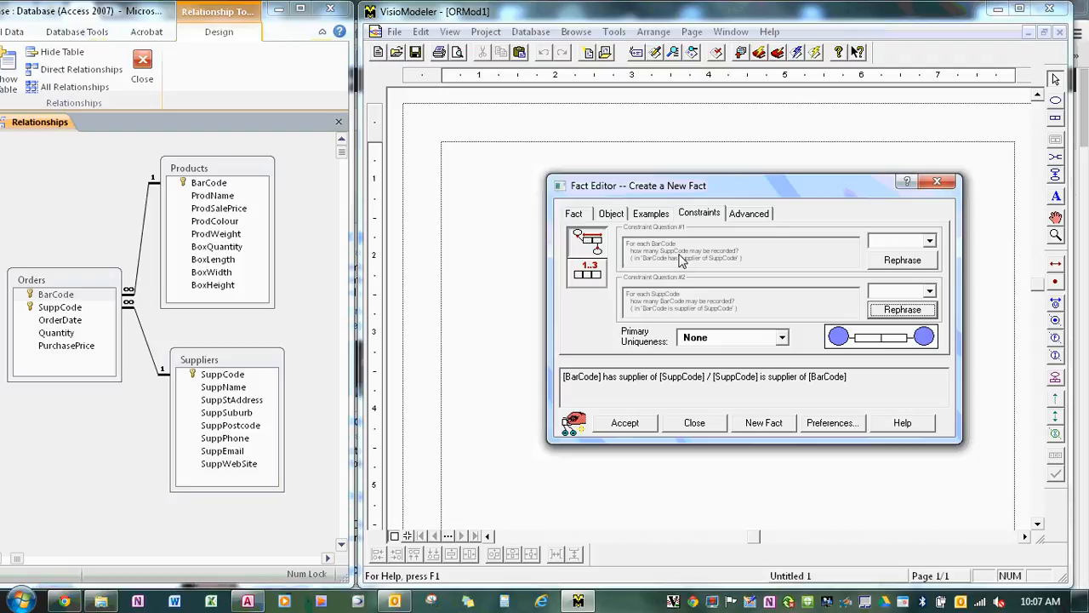
left_click(930, 241)
left_click(923, 286)
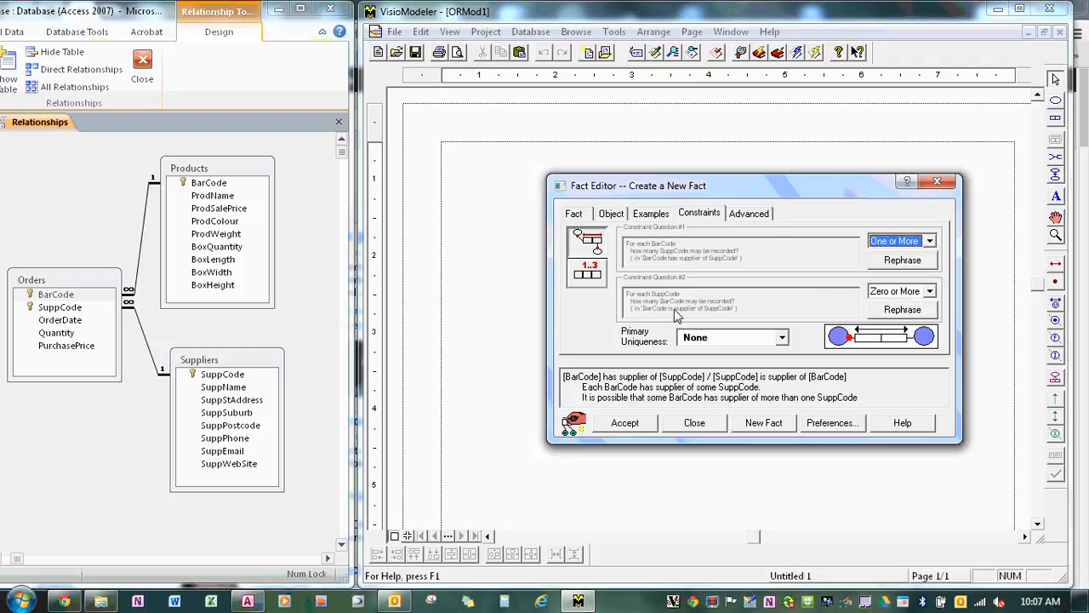
left_click(931, 292)
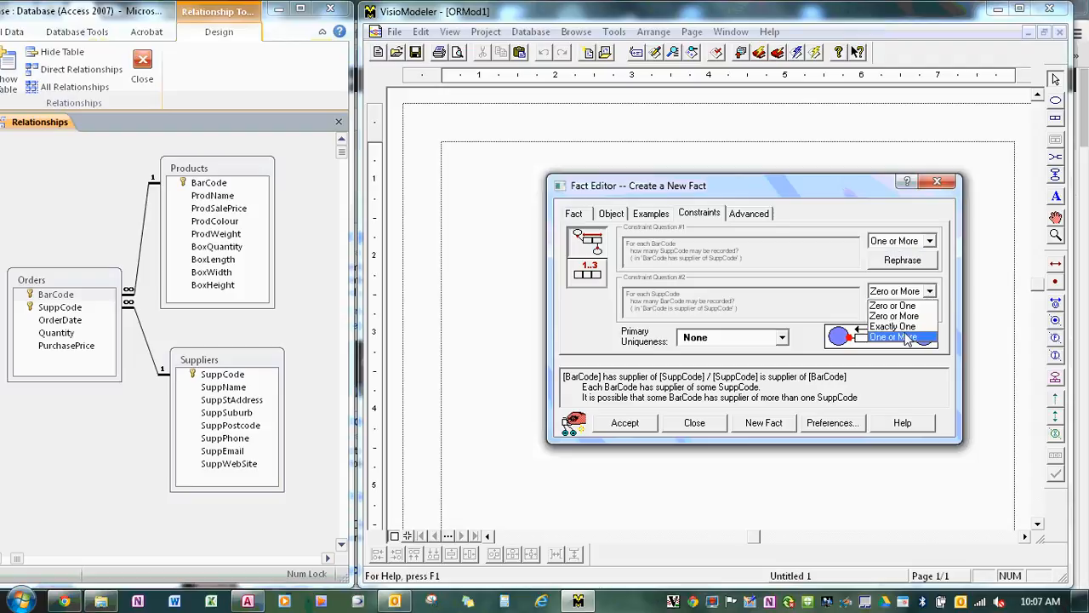
left_click(895, 338)
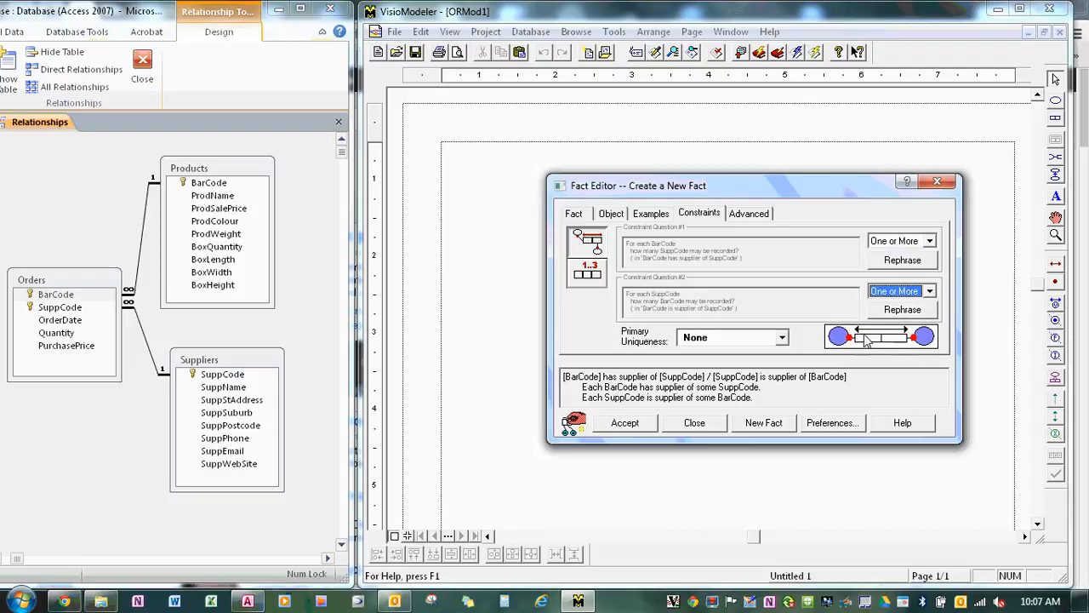
left_click(634, 425)
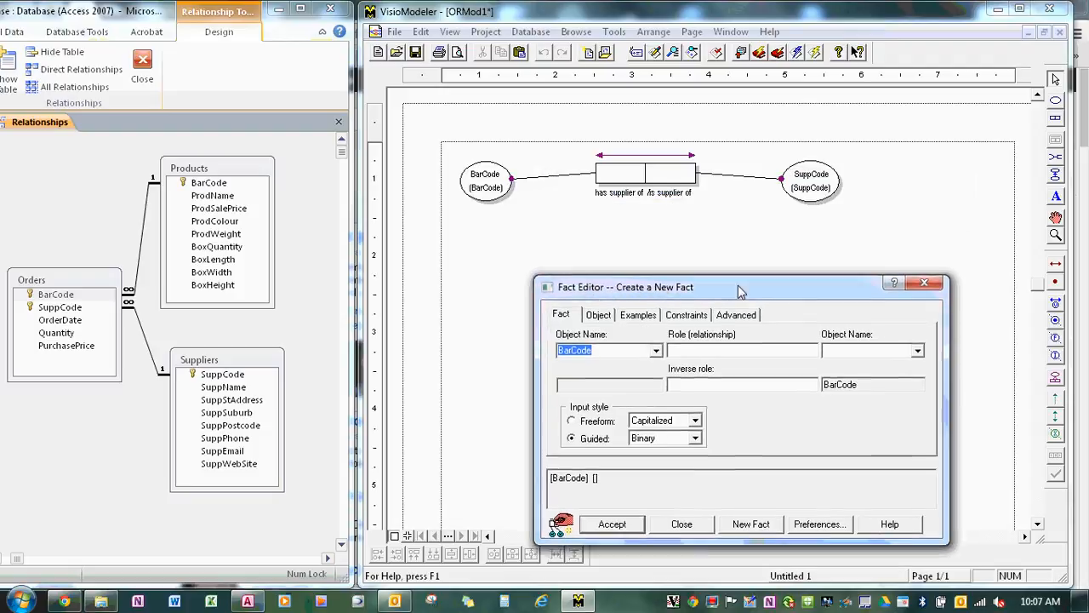
Close the Fact Editor and arrange the fact vertically, with BarCode above the predicate and SuppCode below it.
left_click(640, 493)
left_click_drag(813, 182, 724, 277)
left_click_drag(1037, 316, 1038, 286)
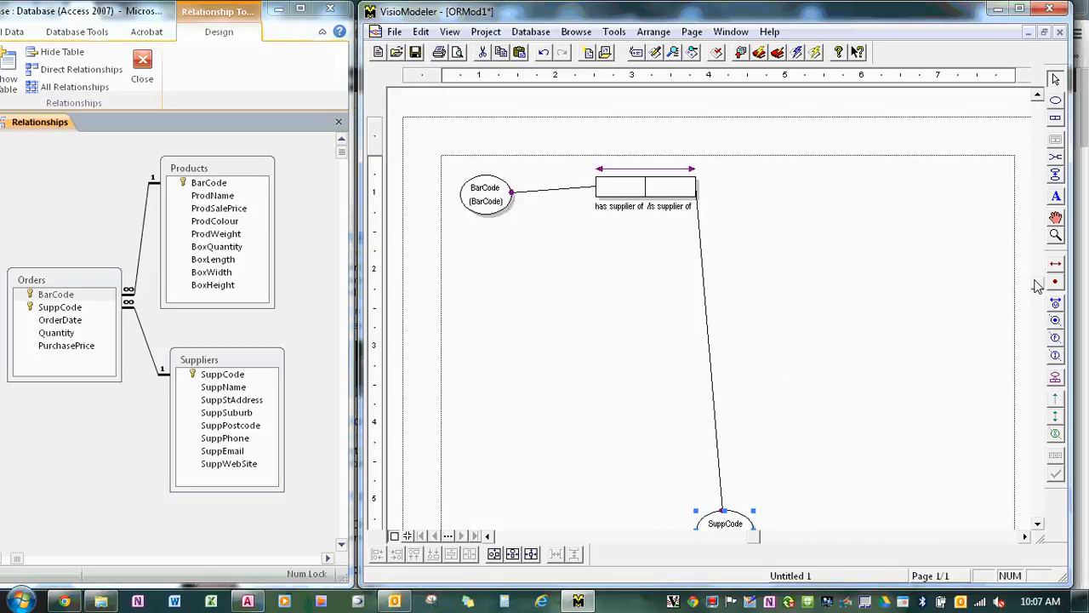
left_click_drag(684, 189, 732, 403)
left_click_drag(487, 199, 702, 224)
Flip the predicate between BarCode and SuppCode to vertical and move SuppCode farther down the page beneath it.
left_click(710, 396)
left_click_drag(710, 397, 707, 387)
right_click(708, 387)
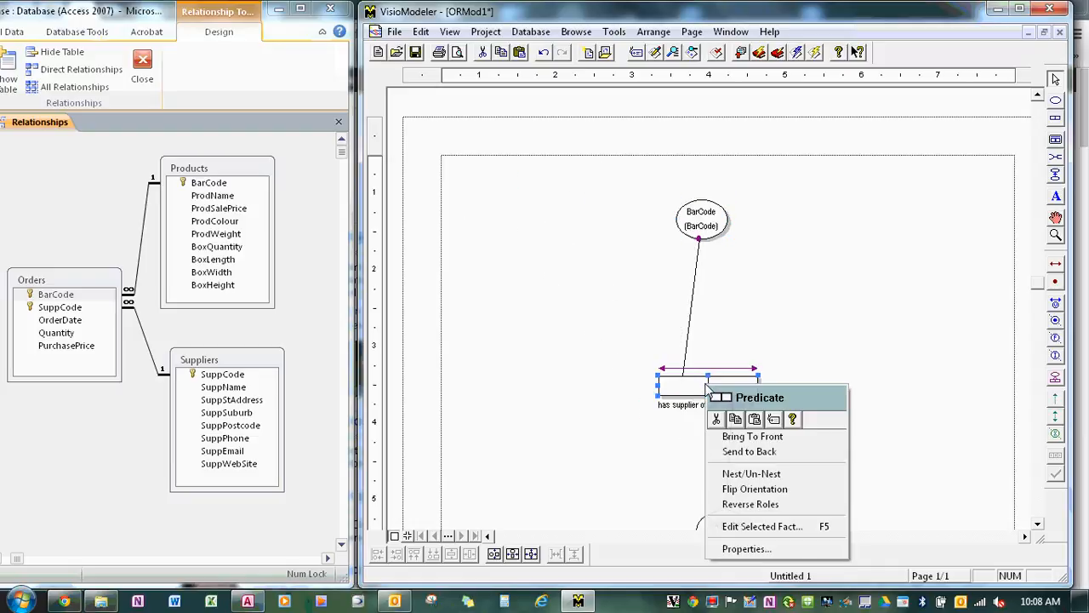
left_click(750, 488)
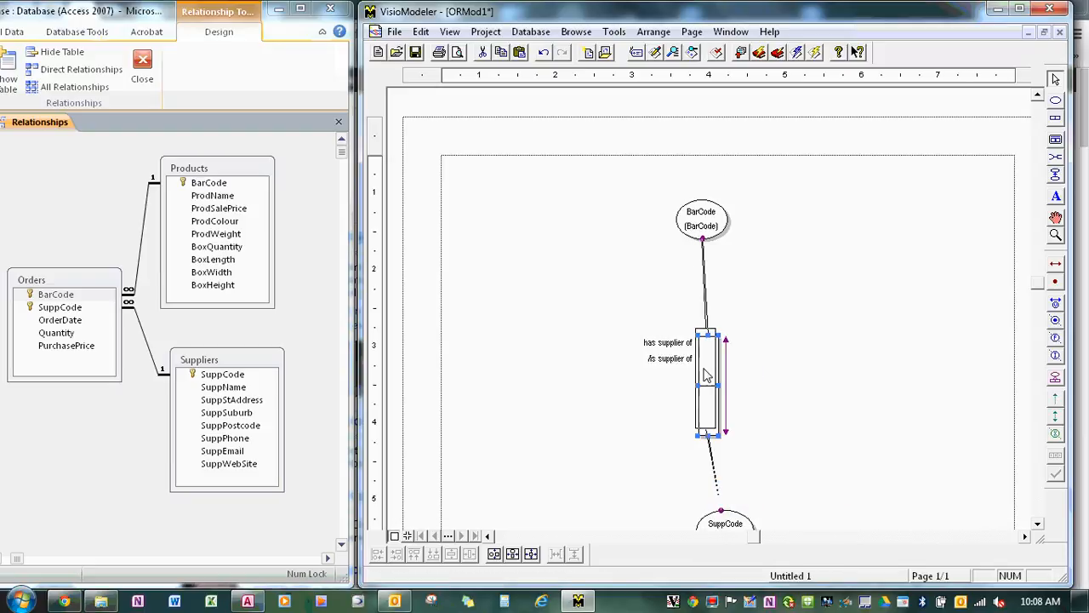
left_click_drag(725, 519, 714, 141)
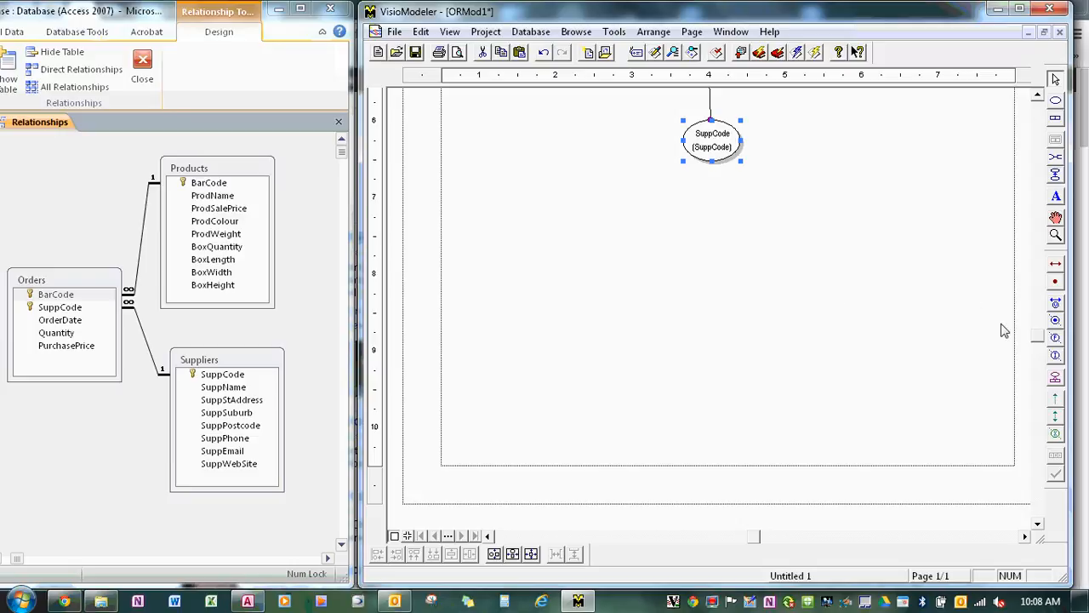
left_click_drag(1037, 341, 1035, 296)
Centre the predicate between BarCode and SuppCode and nest it as an objectified relationship.
left_click_drag(720, 293, 719, 322)
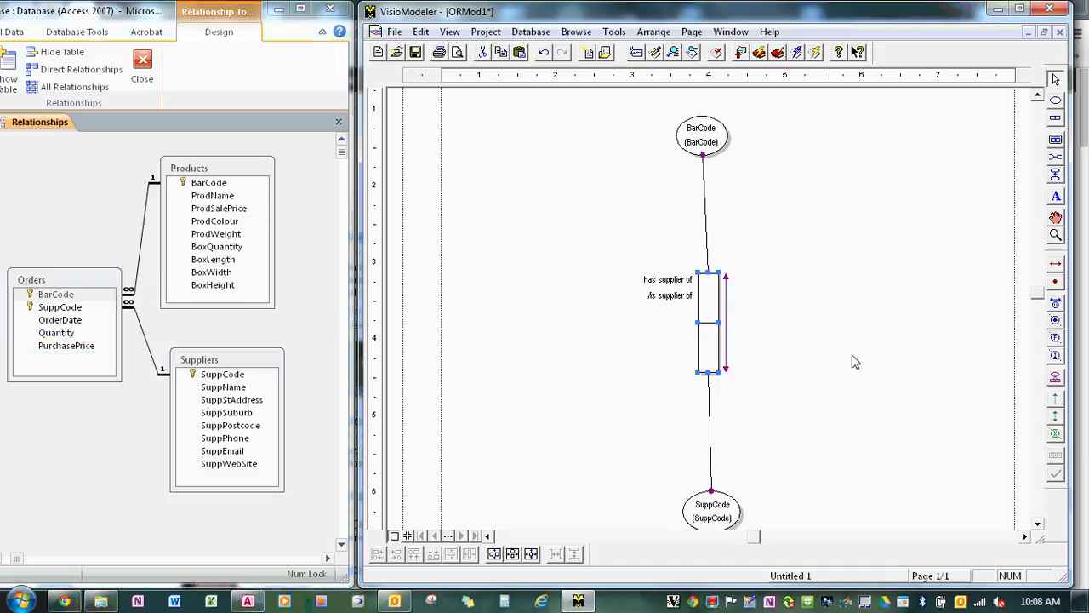
left_click(1057, 144)
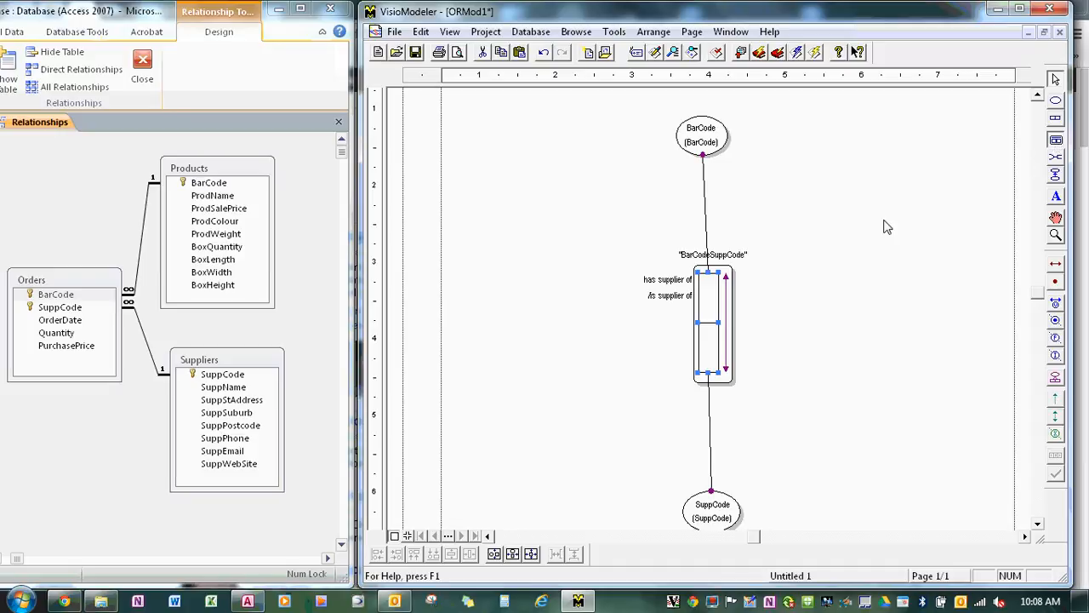
left_click_drag(710, 322, 706, 319)
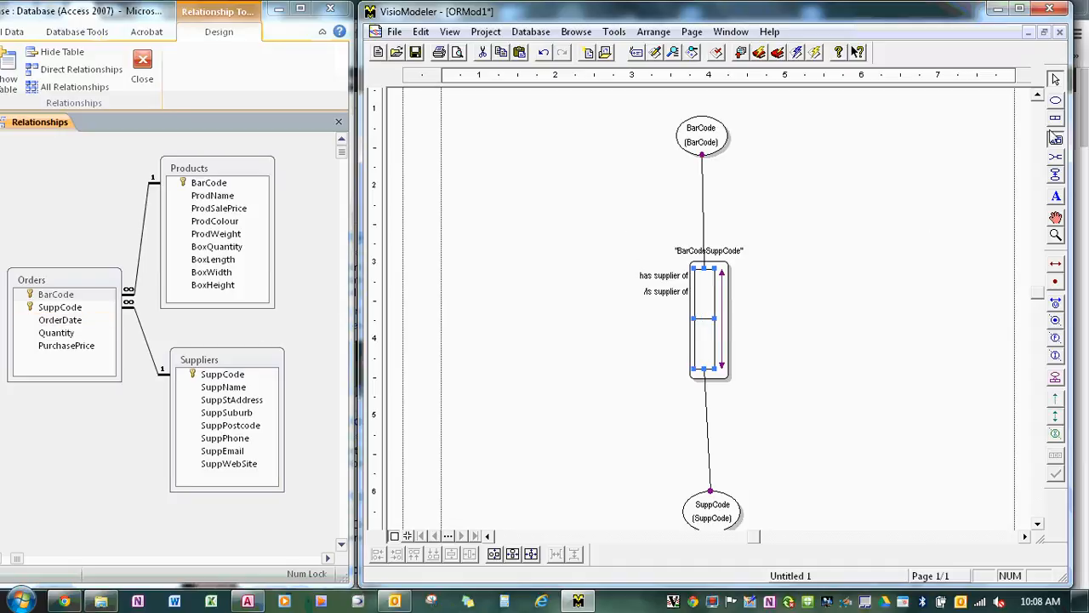
Draw a new object type beside the nested predicate, opposite its uniqueness arrow, and name it OrderDate.
left_click(1057, 104)
left_click_drag(489, 314, 552, 350)
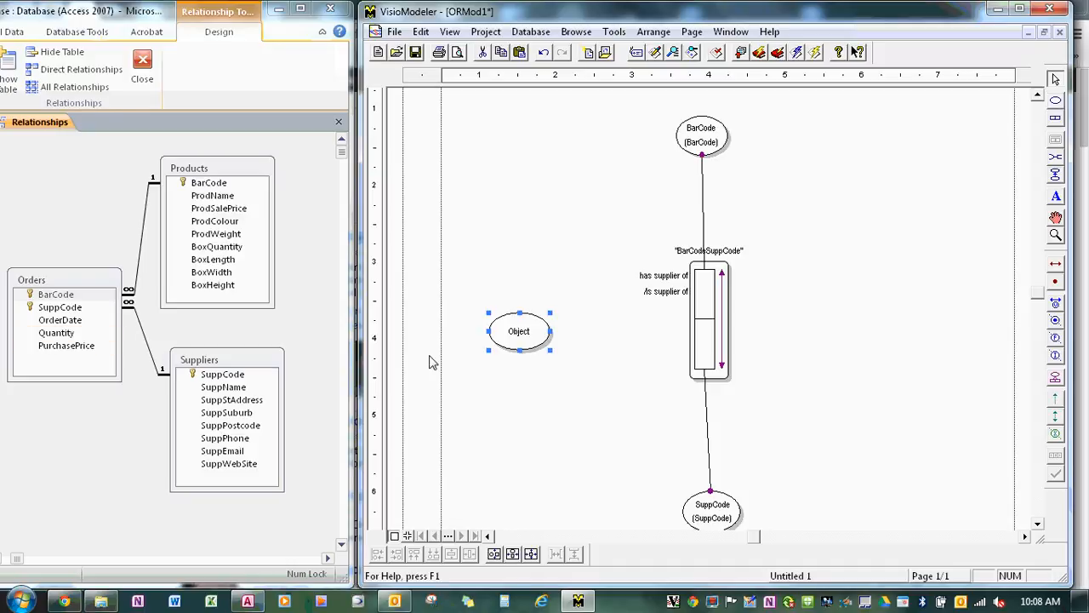
right_click(518, 337)
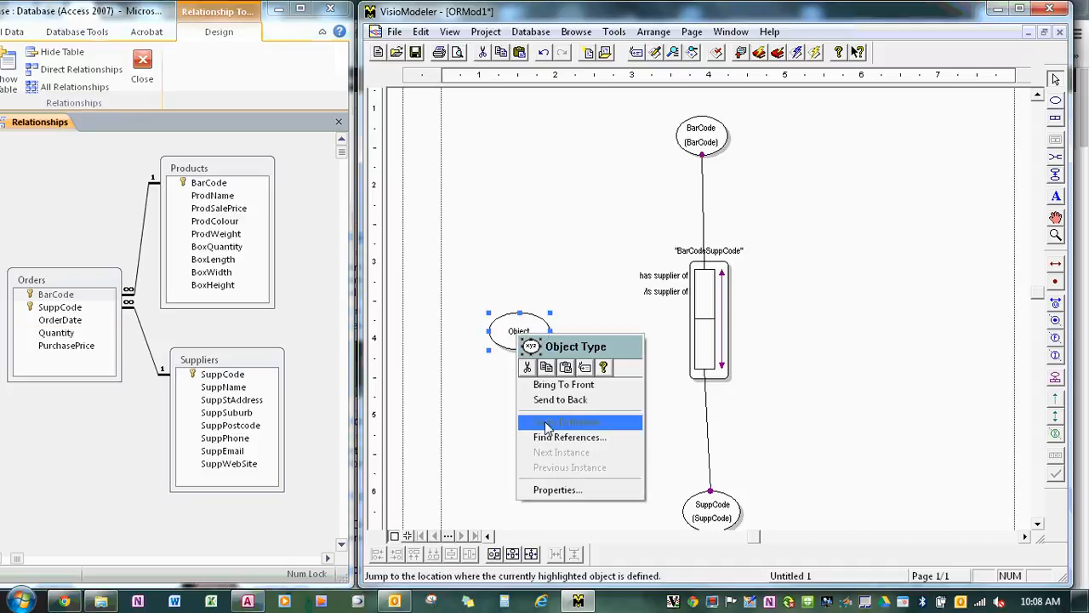
left_click(554, 489)
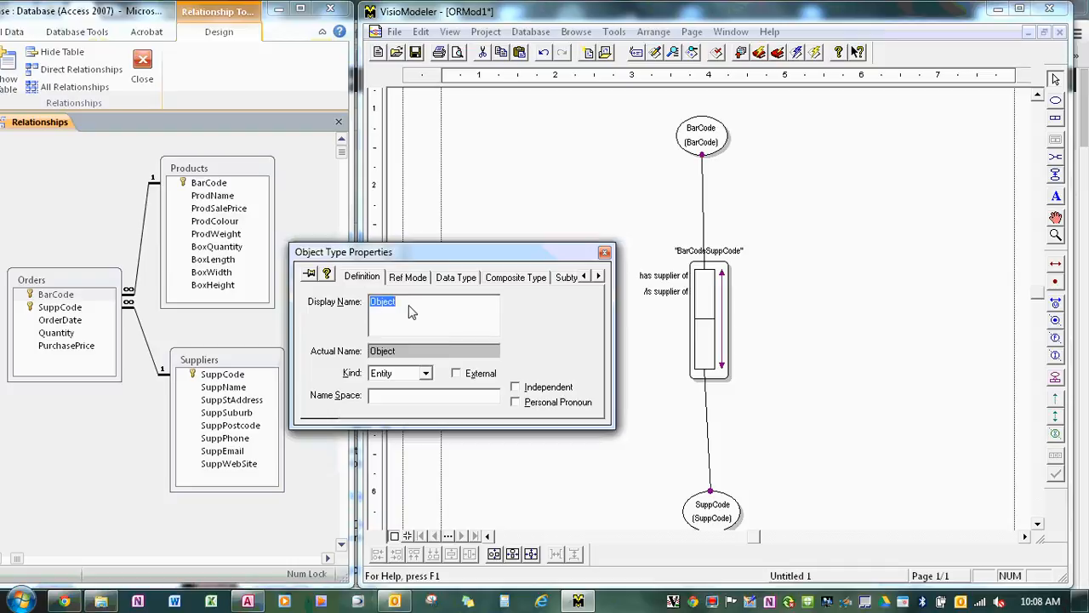
type("OrderDate")
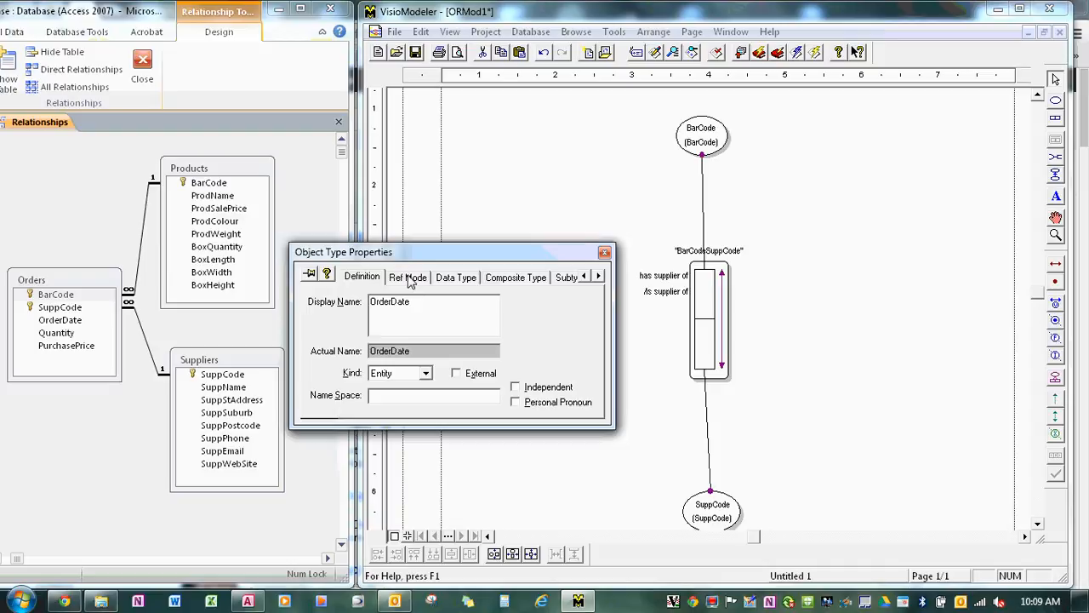
Set the reference mode of the OrderDate object type to OrderDate and review its data type and composite type settings.
left_click(409, 278)
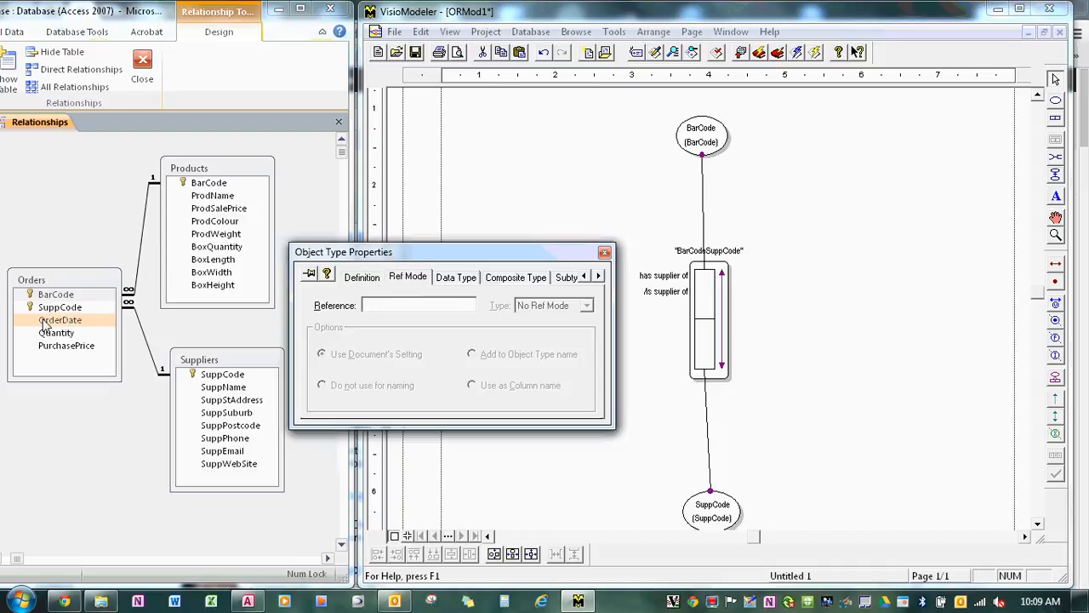
left_click(389, 307)
type("OrderDate")
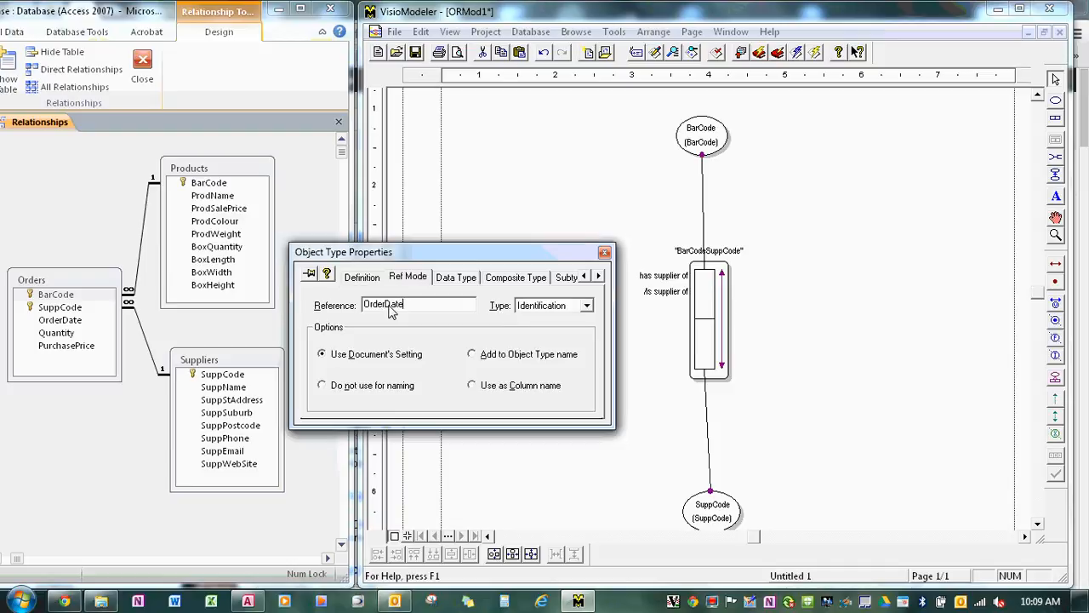
left_click(458, 278)
left_click(516, 278)
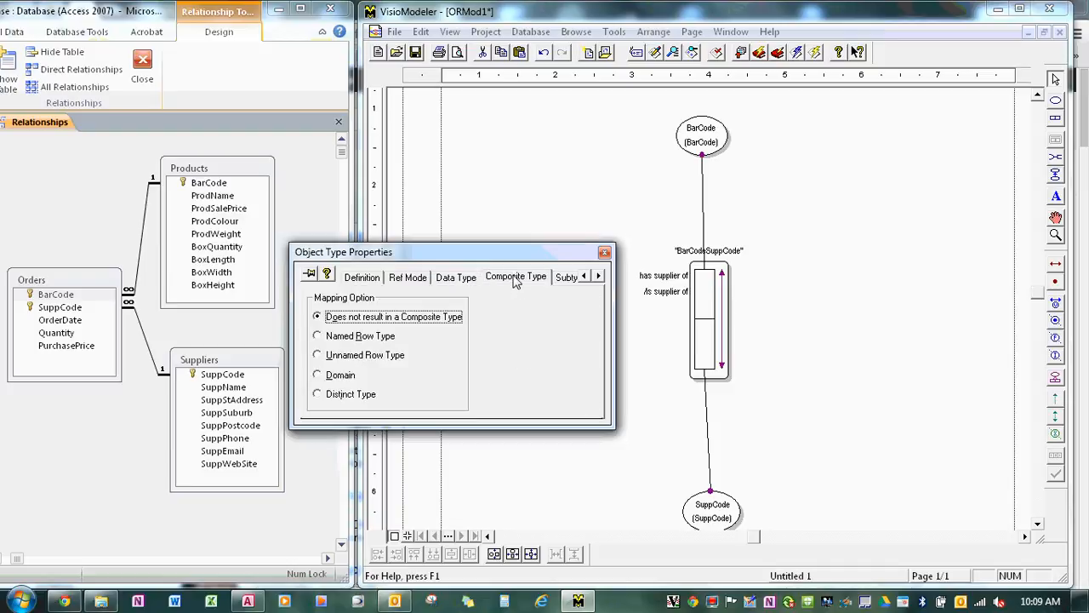
Nudge OrderDate outward and draw a binary predicate between it and the nested BarCodeSuppCode relationship.
left_click(604, 253)
left_click_drag(515, 332, 501, 325)
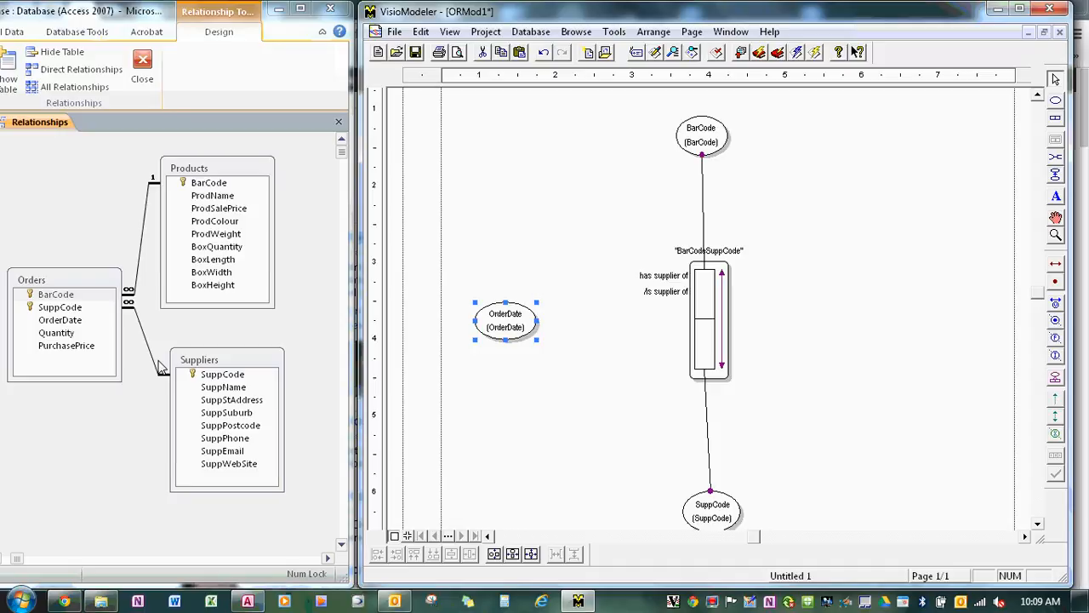
left_click(1056, 118)
mouse_move(587, 310)
left_mouse_down()
mouse_move(665, 340)
mouse_move(615, 322)
left_mouse_up()
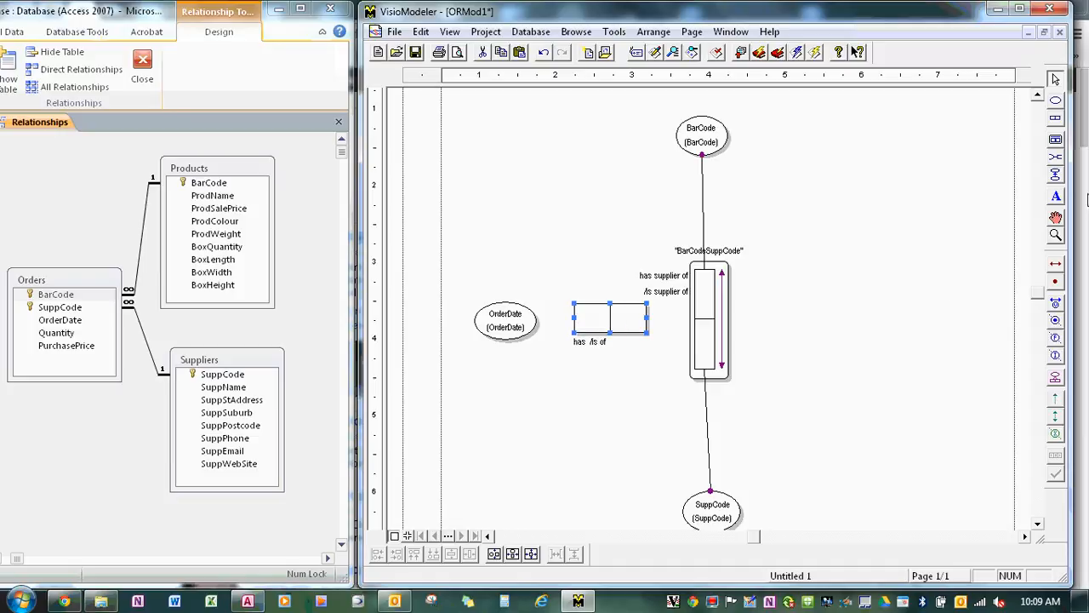
Connect the new predicate's roles to the nested BarCodeSuppCode relationship and to OrderDate, and shift OrderDate slightly upward.
left_click(1056, 160)
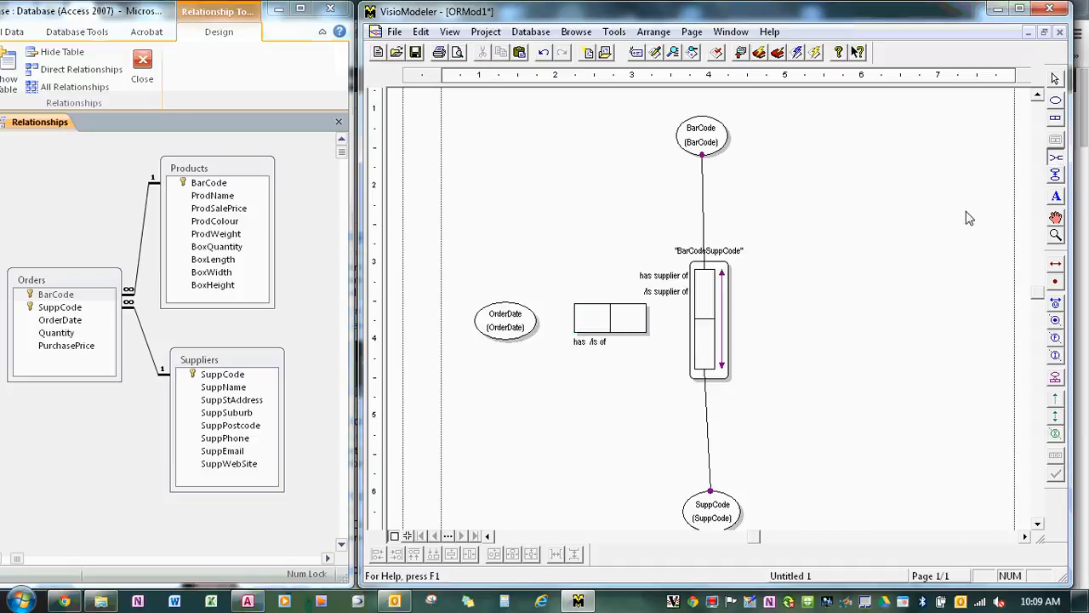
left_click_drag(695, 330, 634, 322)
left_click(1055, 156)
left_click_drag(536, 321, 596, 323)
left_click_drag(502, 321, 502, 309)
Set the OrderDate predicate's reading to "has order date of" and its inverse reading to "is order date of".
left_click(608, 324)
right_click(603, 322)
left_click(642, 484)
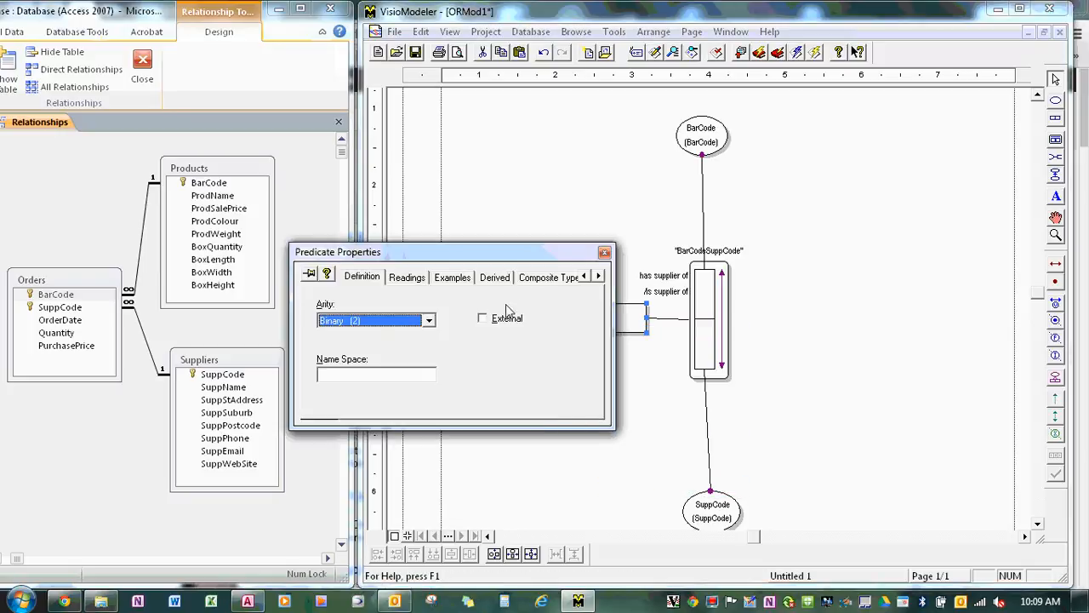
left_click(407, 278)
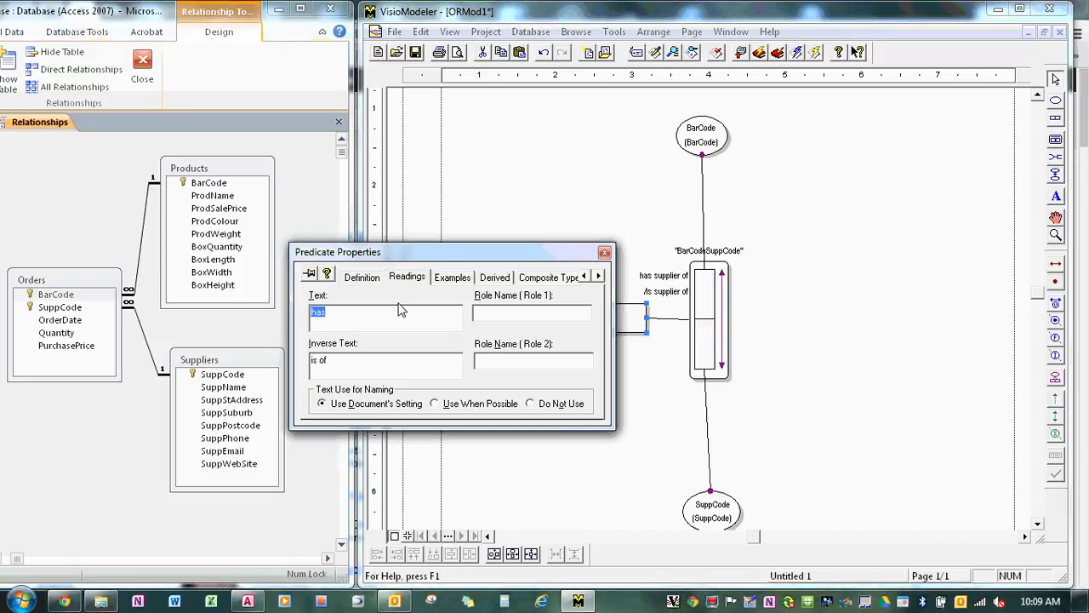
left_click_drag(398, 258, 518, 410)
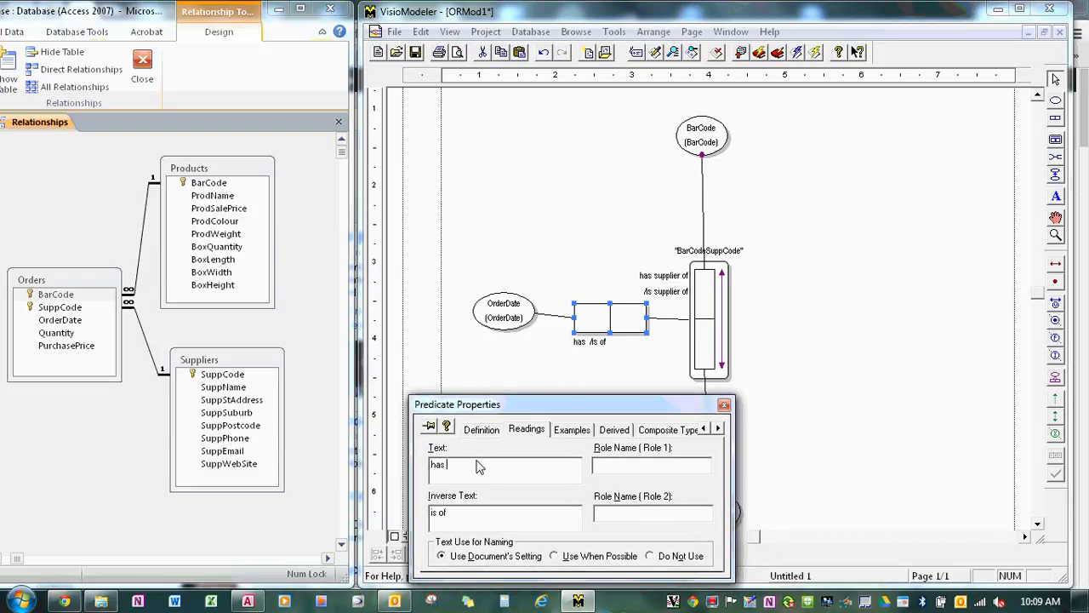
type("order date if")
key("BackSpace")
key("BackSpace")
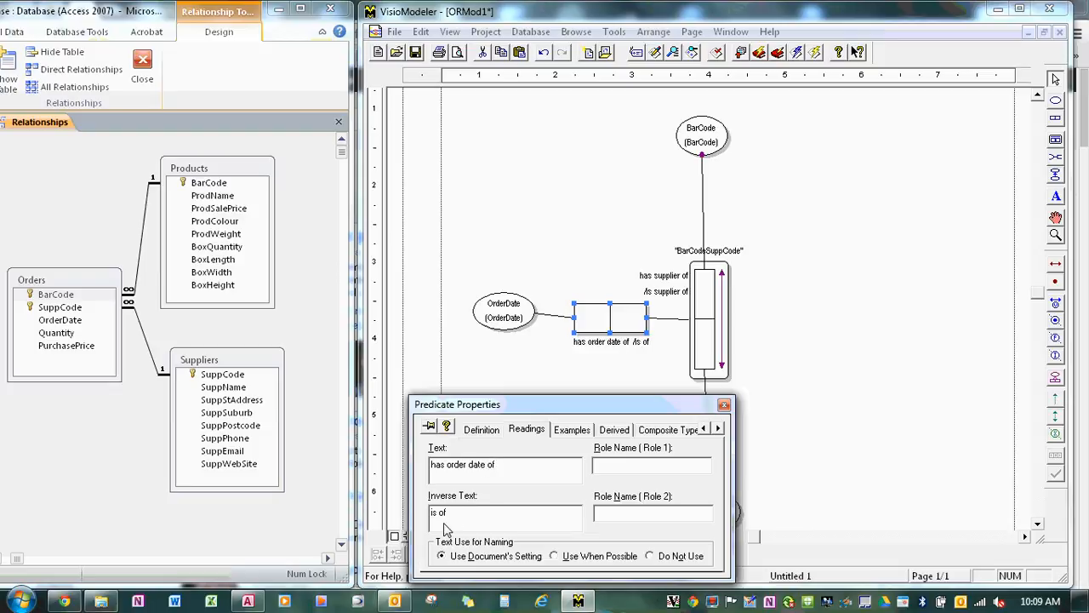
left_click(441, 516)
type("order date")
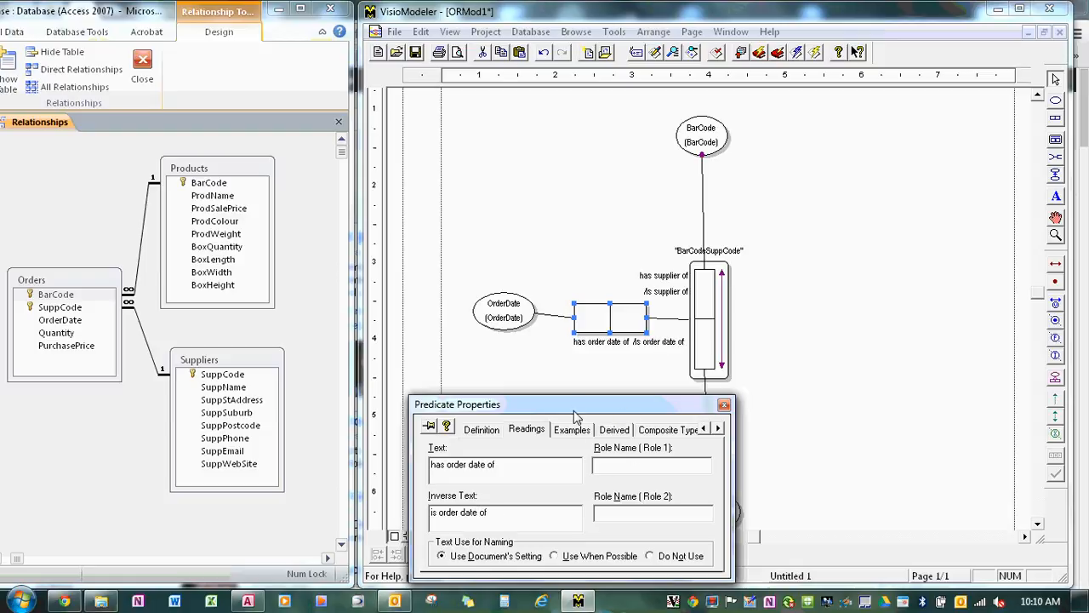
Review the composite type mapping options and other available property pages of the OrderDate predicate.
left_click_drag(578, 406, 575, 362)
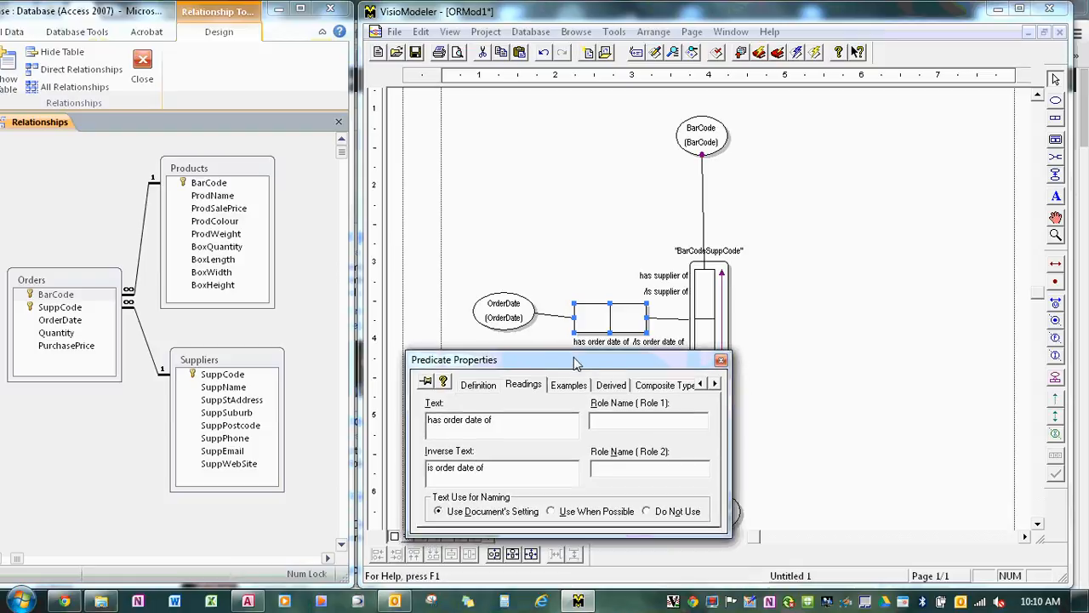
left_click(680, 389)
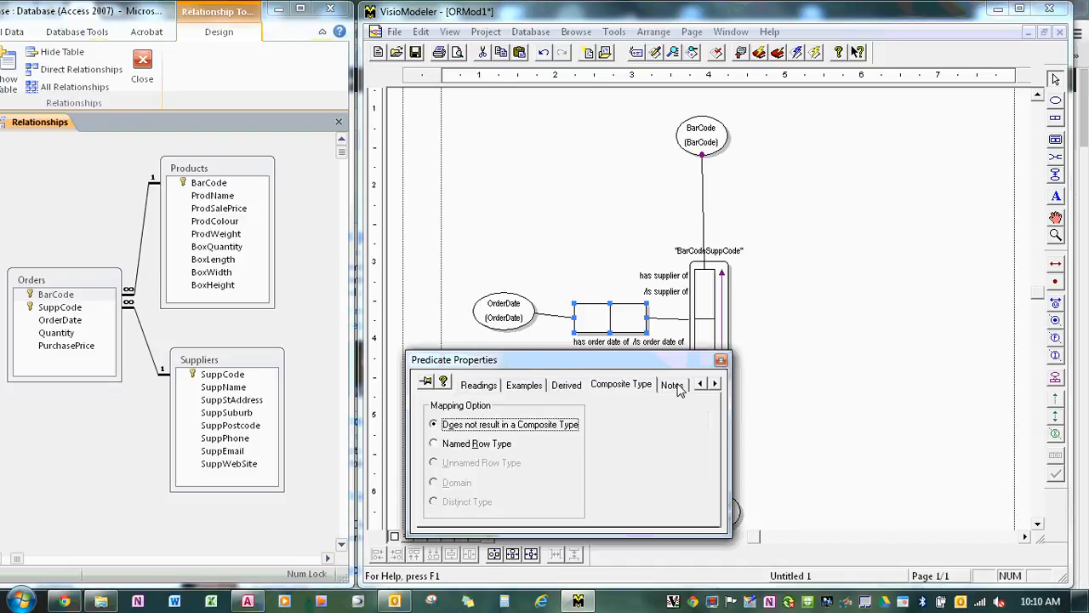
left_click(715, 386)
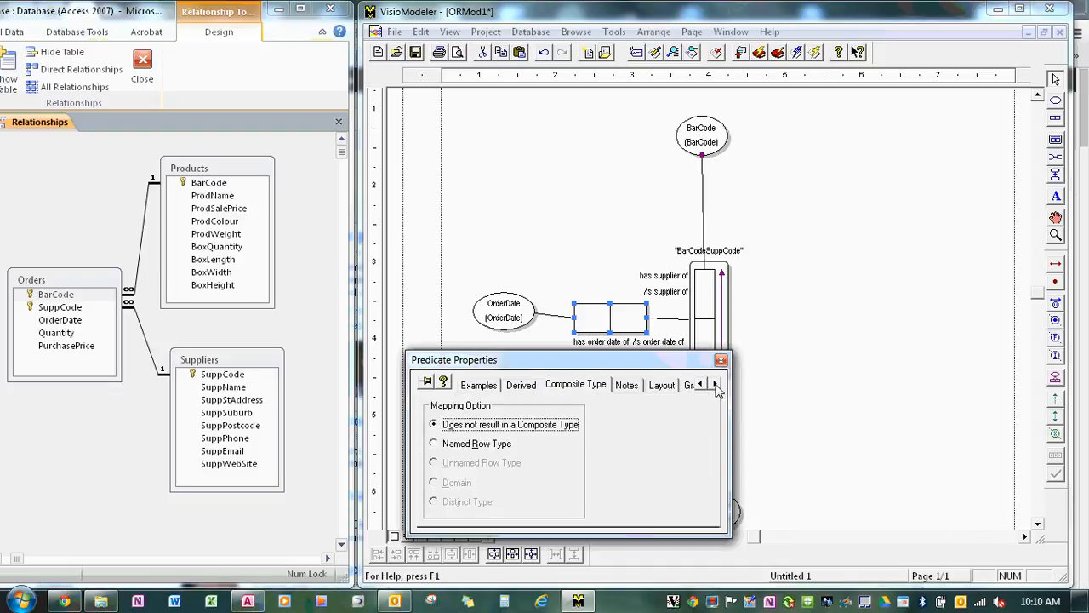
left_click(716, 385)
left_click(699, 386)
left_click(576, 279)
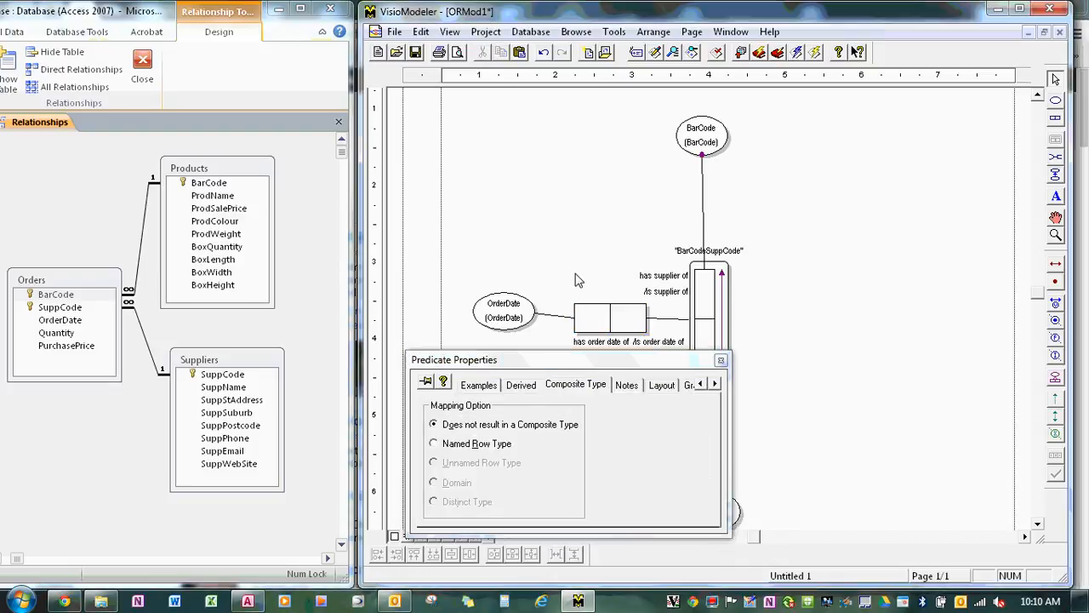
Open the OrderDate fact for editing in guided input style and rephrase both of its constraint questions.
left_click(612, 320)
right_click(615, 325)
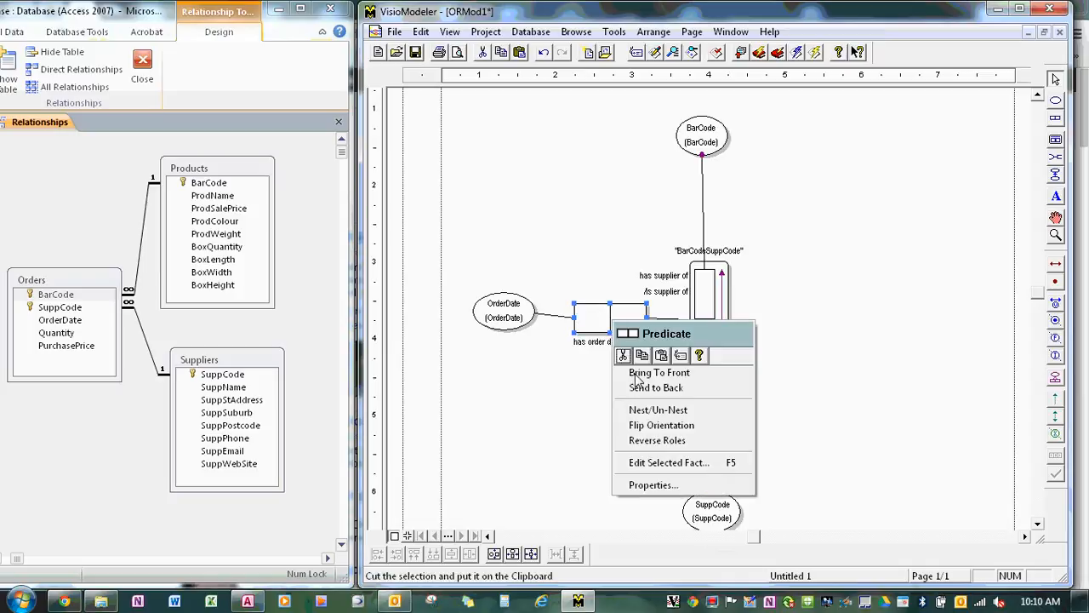
left_click(666, 464)
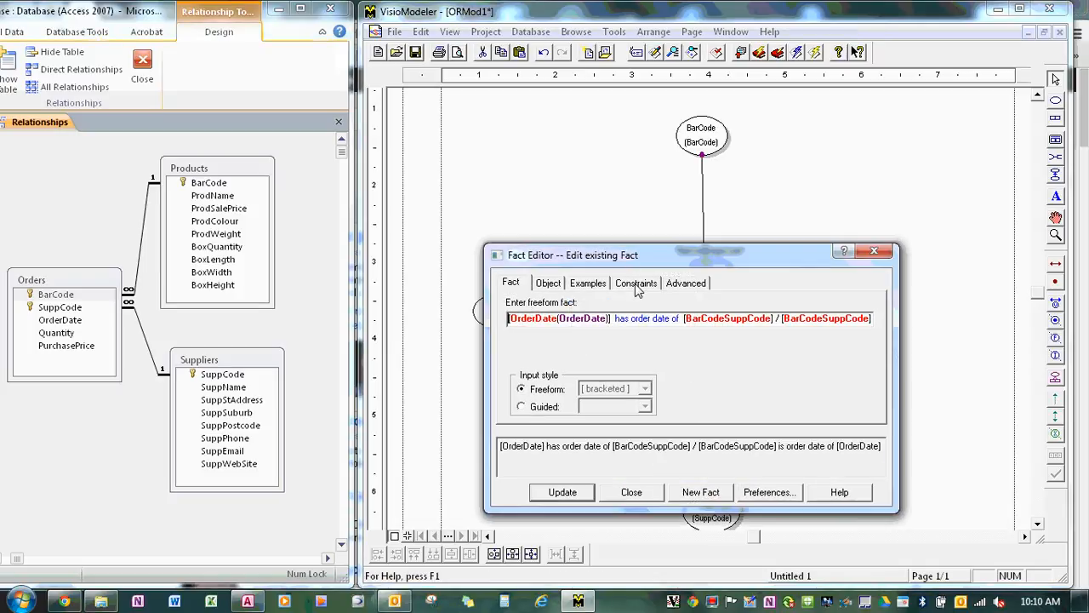
left_click(549, 407)
left_click(636, 283)
left_click_drag(647, 255, 620, 384)
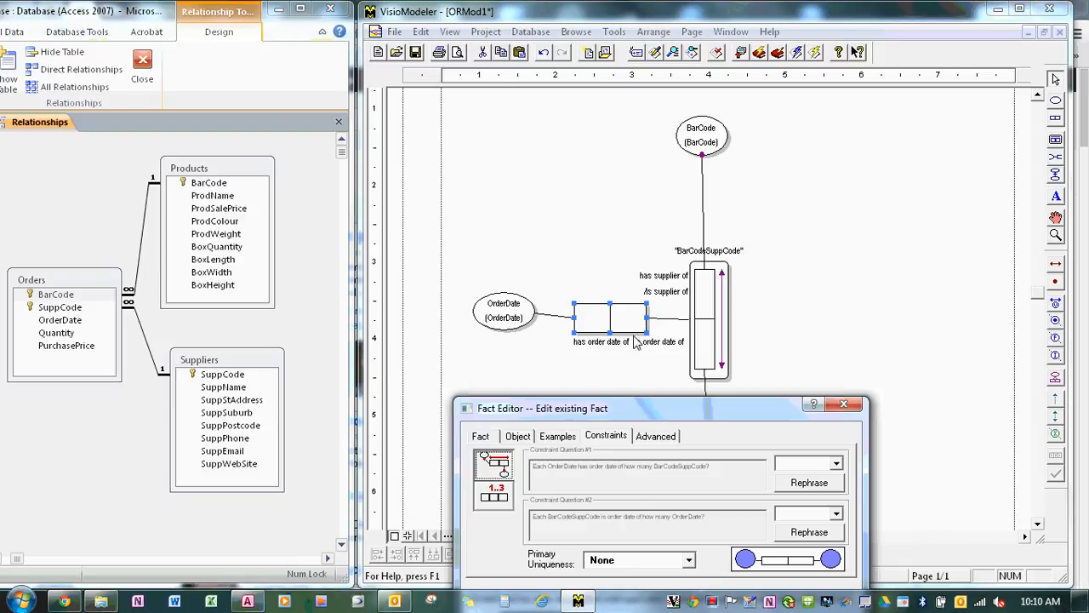
left_click_drag(690, 414, 674, 312)
left_click(795, 383)
left_click(797, 429)
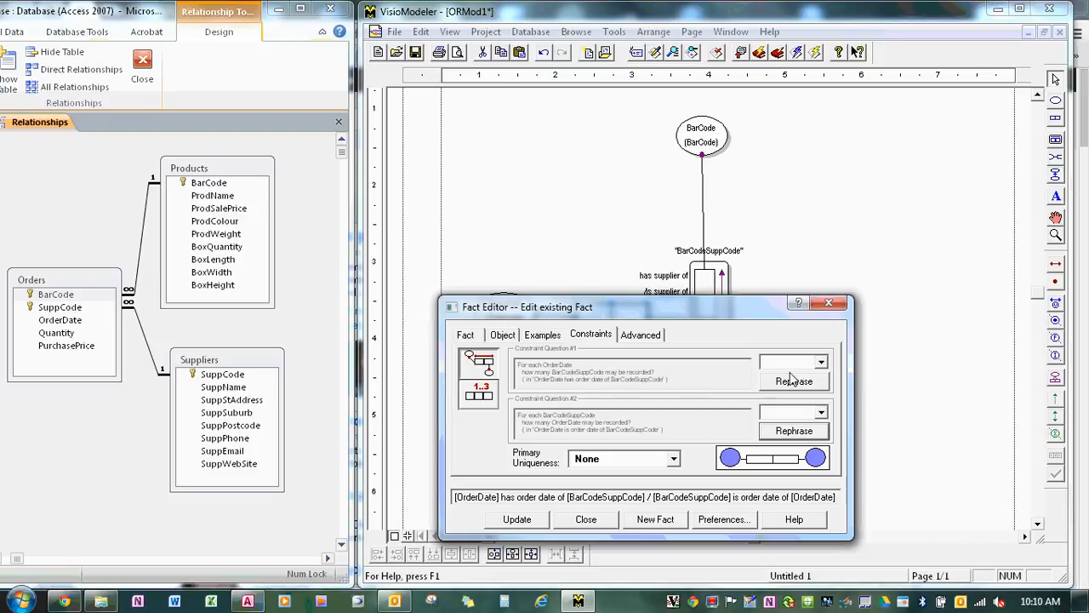
Set the fact's constraints to One or More for each OrderDate and Exactly One for each BarCodeSuppCode, and update the fact.
left_click(821, 363)
left_click(791, 408)
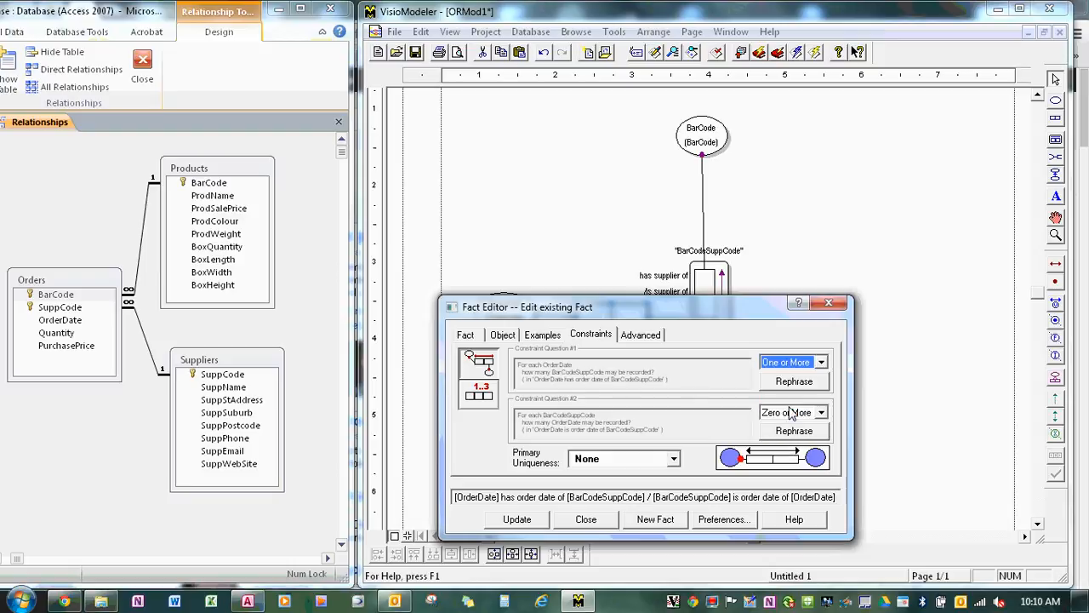
left_click(804, 415)
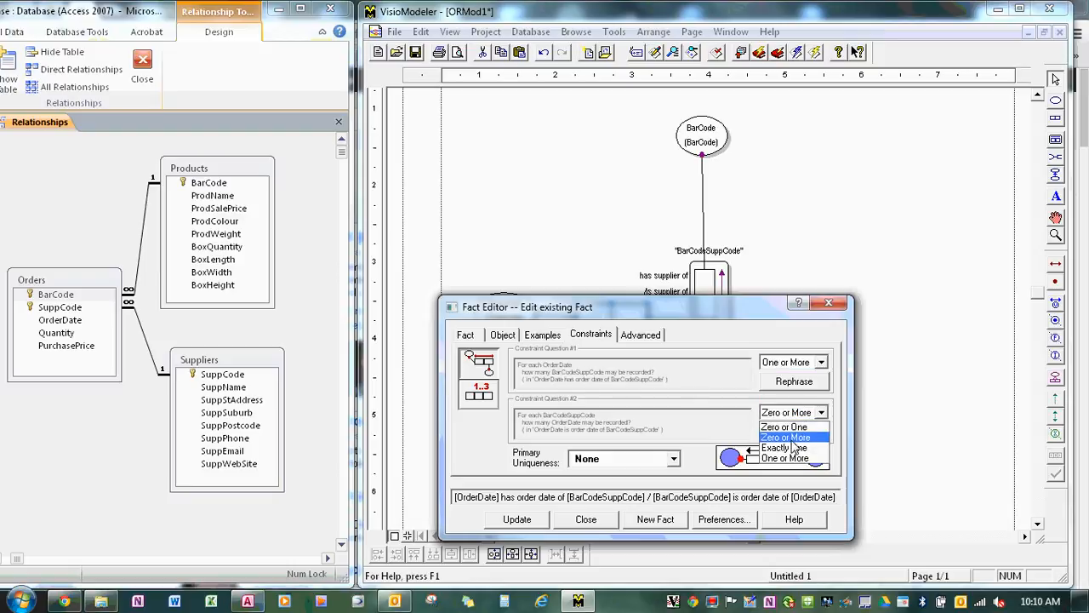
left_click(795, 447)
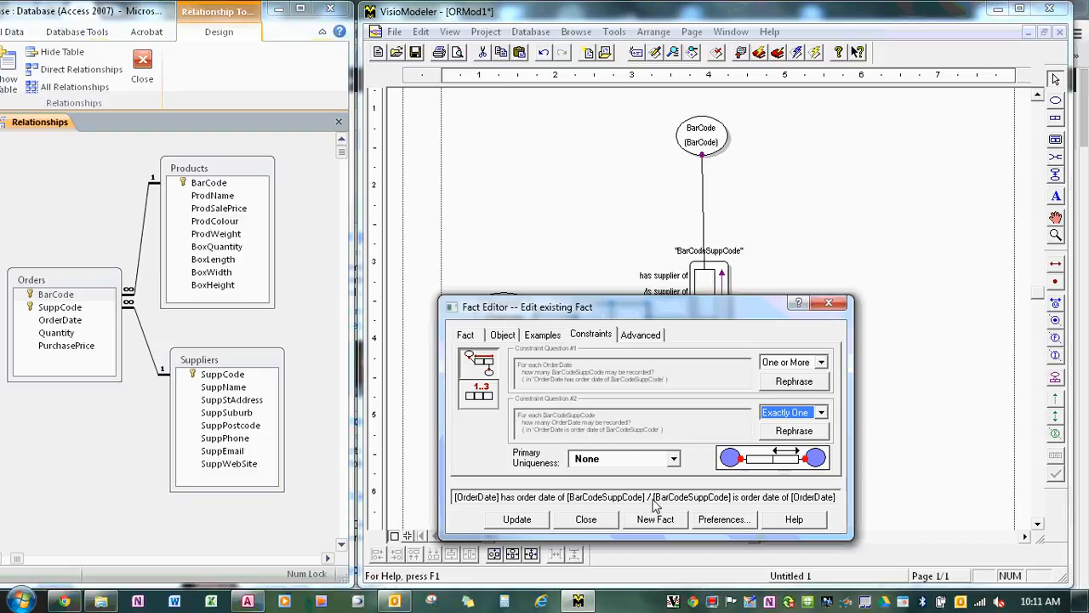
left_click(516, 521)
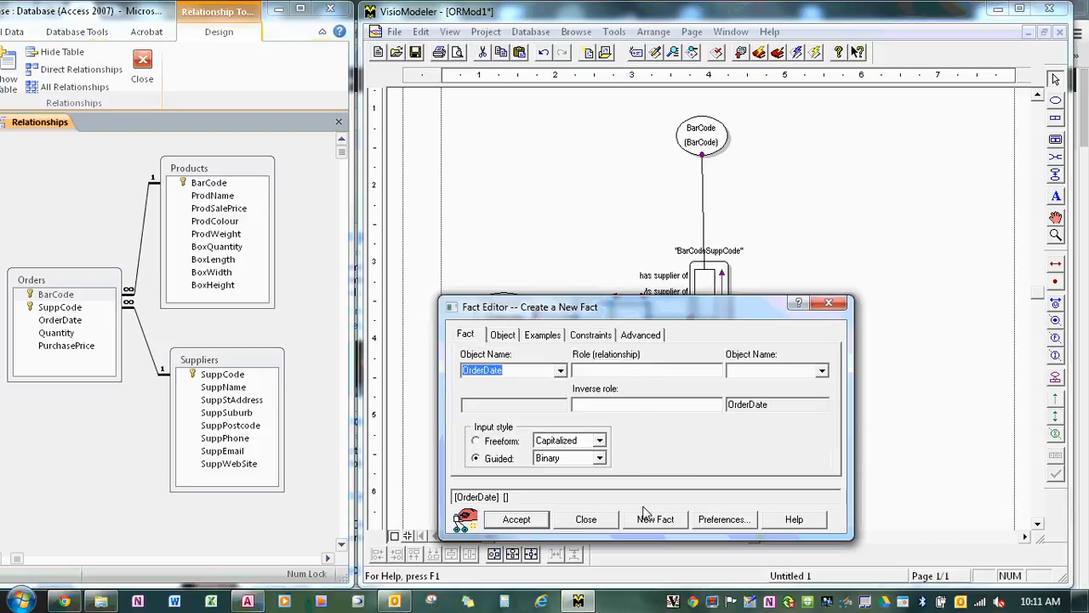
left_click(586, 519)
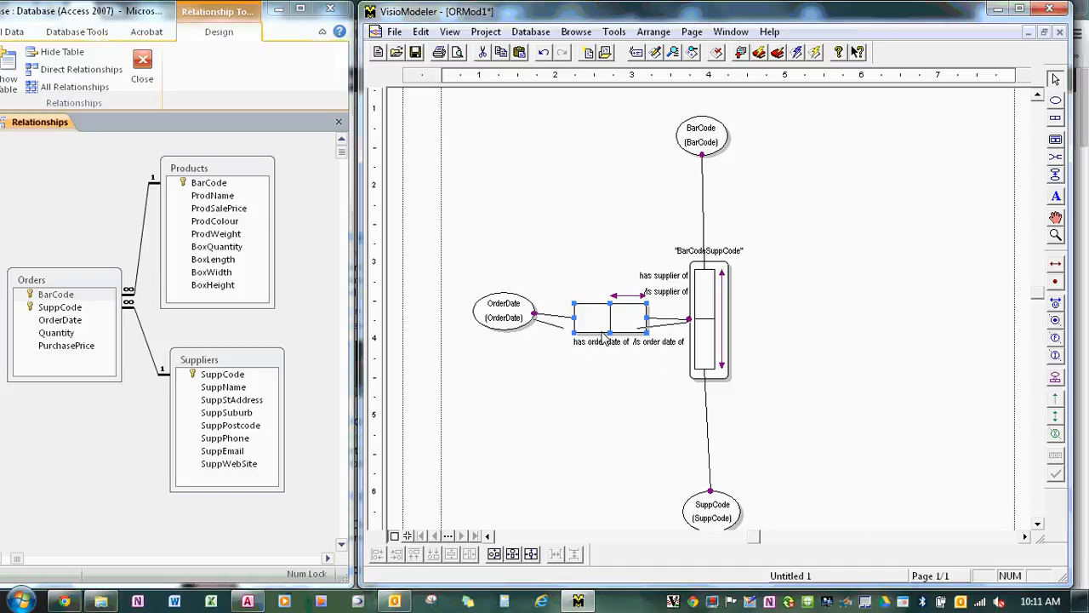
Shift the OrderDate predicate and object type slightly down and outward, and move BarCode slightly down.
left_click_drag(629, 325, 618, 335)
left_click(506, 323)
left_click_drag(491, 341, 481, 354)
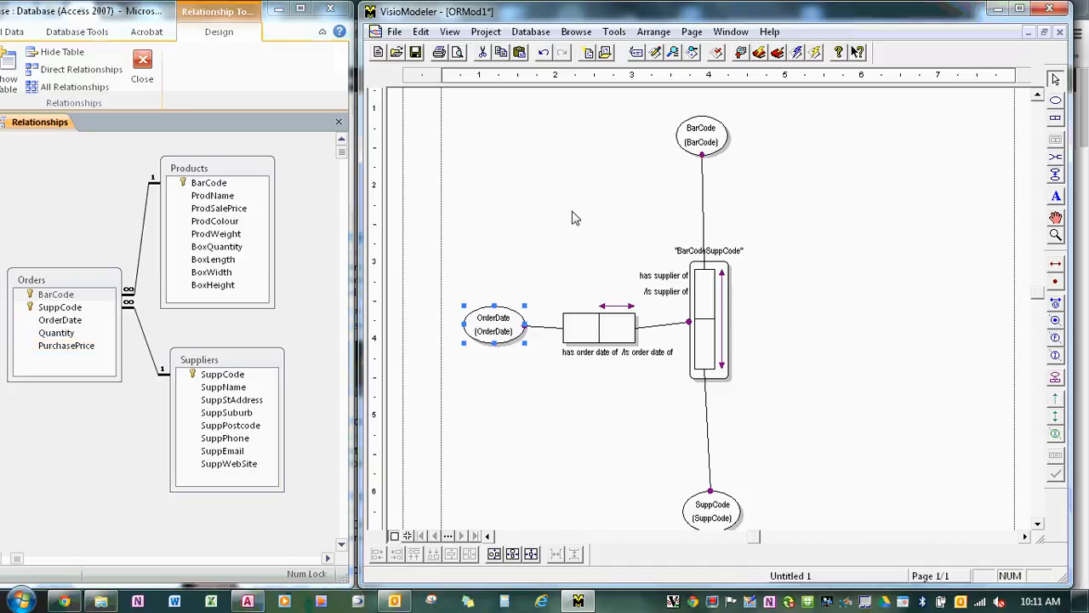
left_click_drag(708, 140, 708, 153)
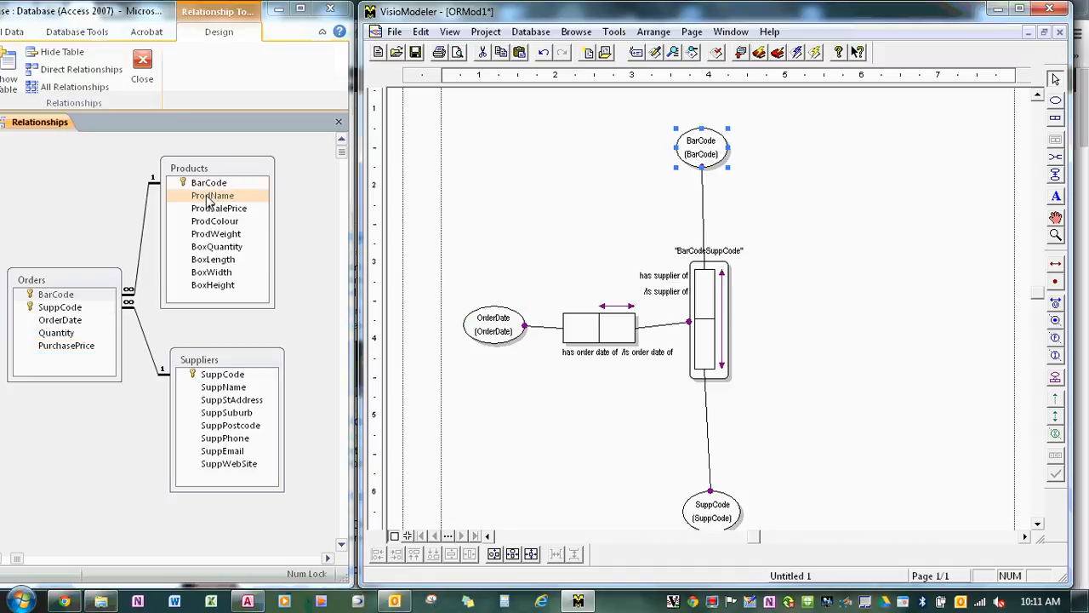
Start a new guided binary fact relating BarCode to a second object named ProductName.
left_click(655, 52)
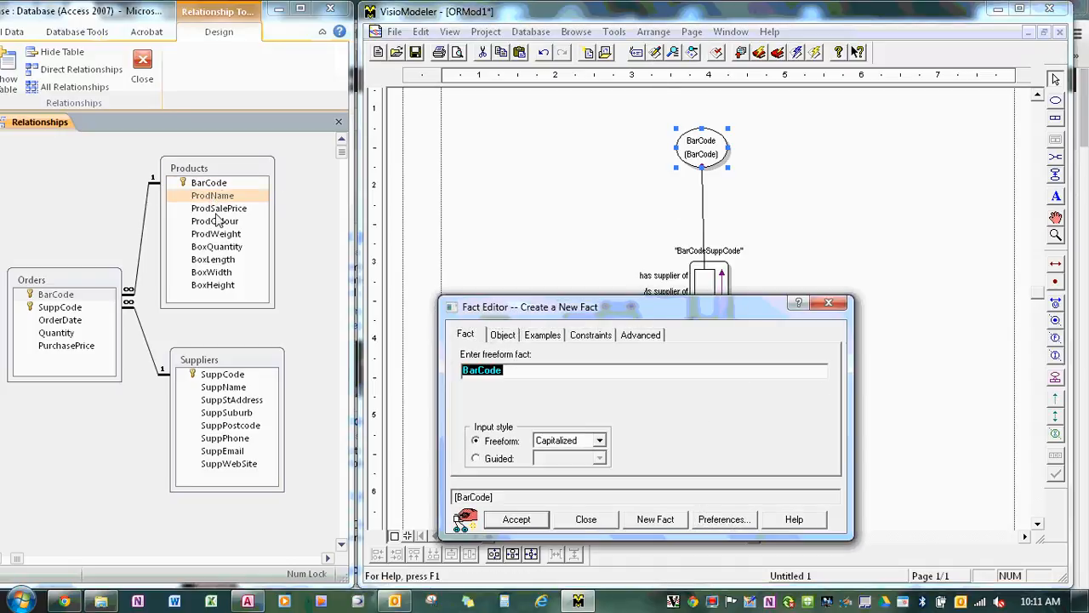
left_click(478, 458)
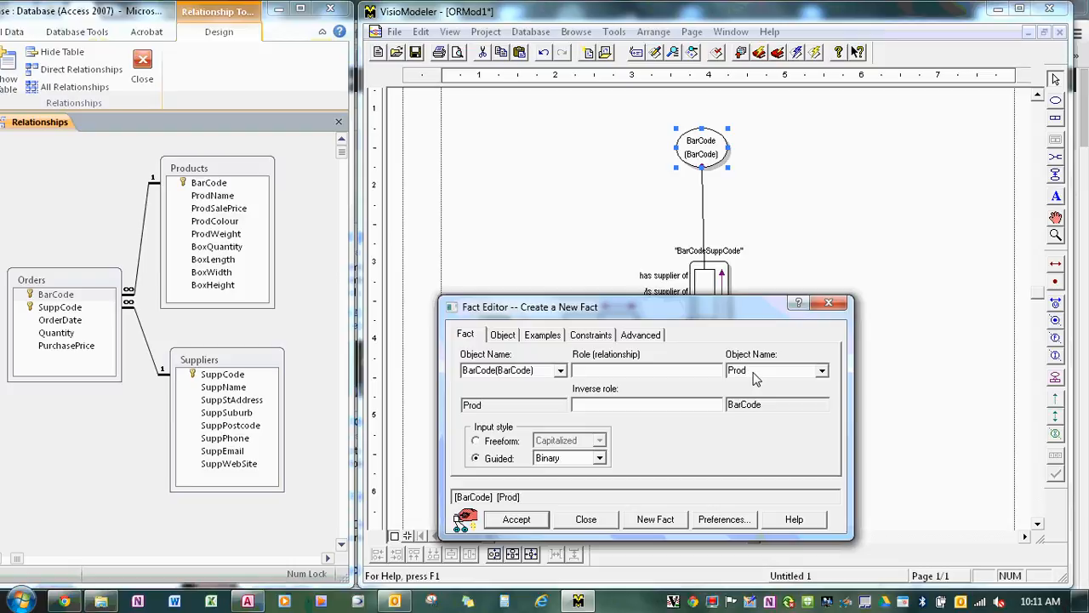
left_click(753, 372)
type("ProductName")
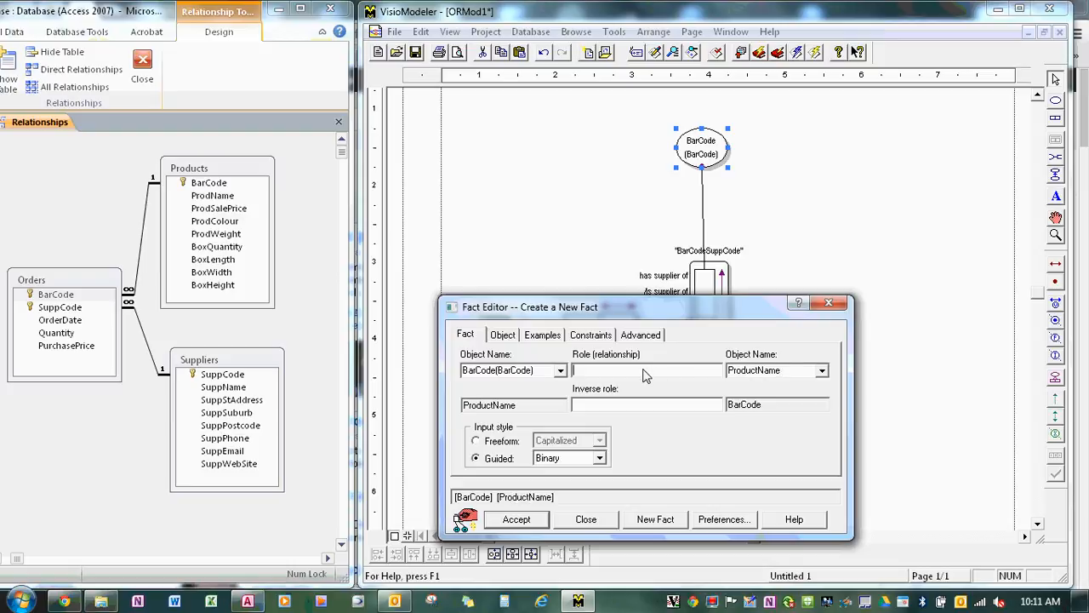
Enter the fact's role as "has product name of" and its inverse role as "is product name of".
type("has product name of")
key("Tab")
key("Tab")
type("is prid")
key("BackSpace")
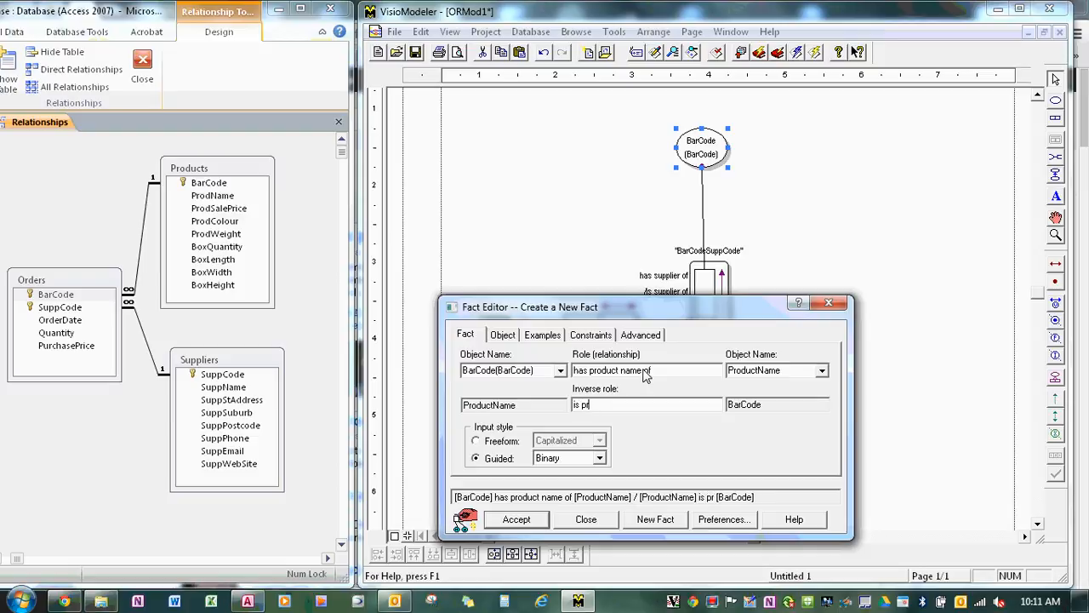
type("oduct name of")
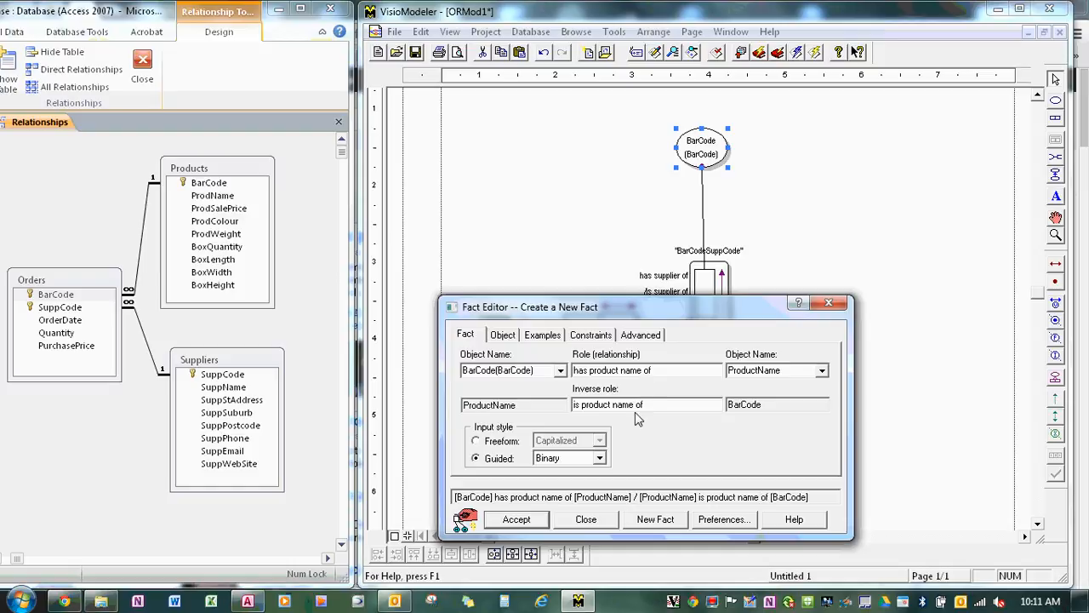
Set the reference identifier of the ProductName object to ProdName.
left_click(504, 335)
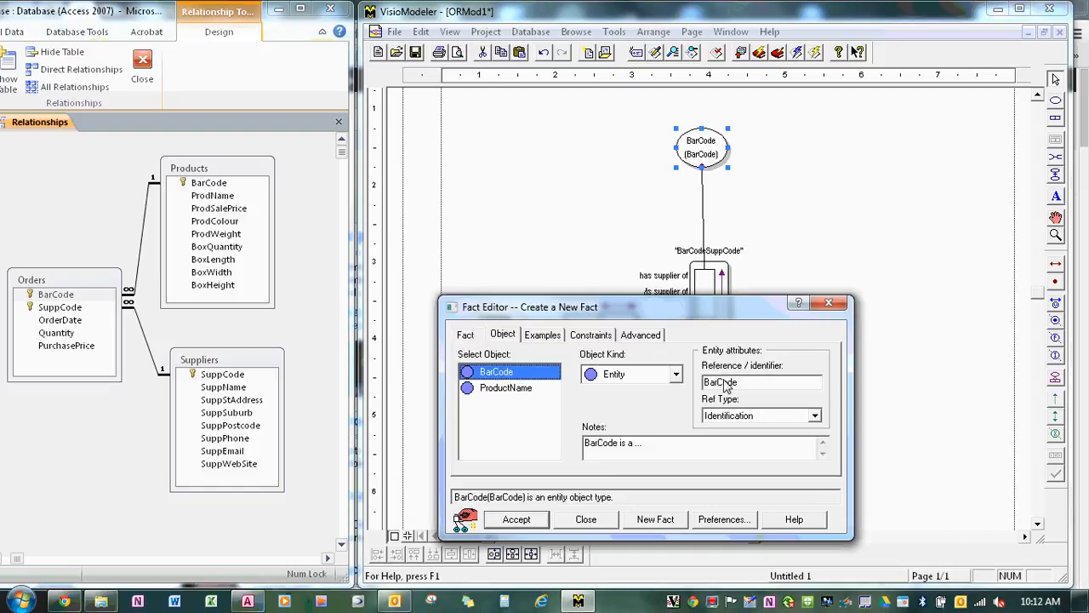
left_click(510, 388)
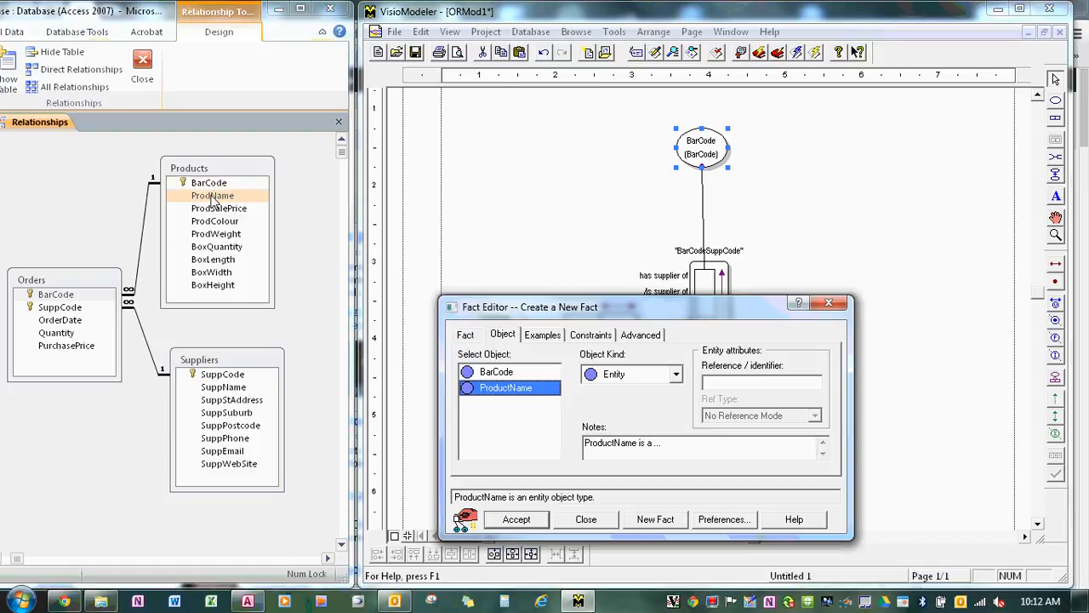
left_click(741, 385)
type("ProdName")
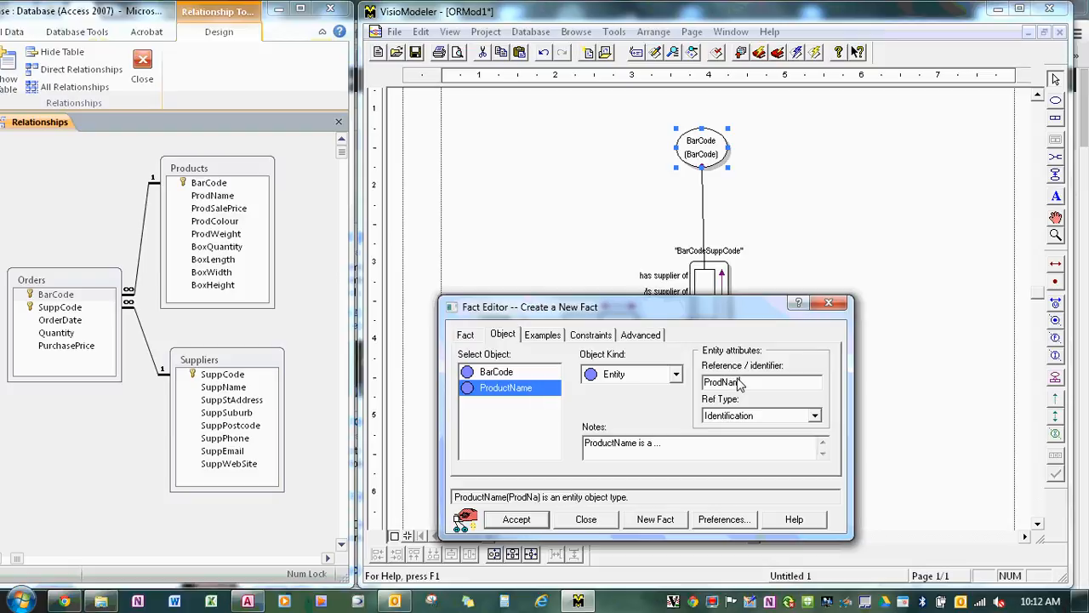
Rephrase the constraint questions, allow exactly one ProductName per BarCode and one or more BarCodes per ProductName, and accept the fact.
left_click(549, 336)
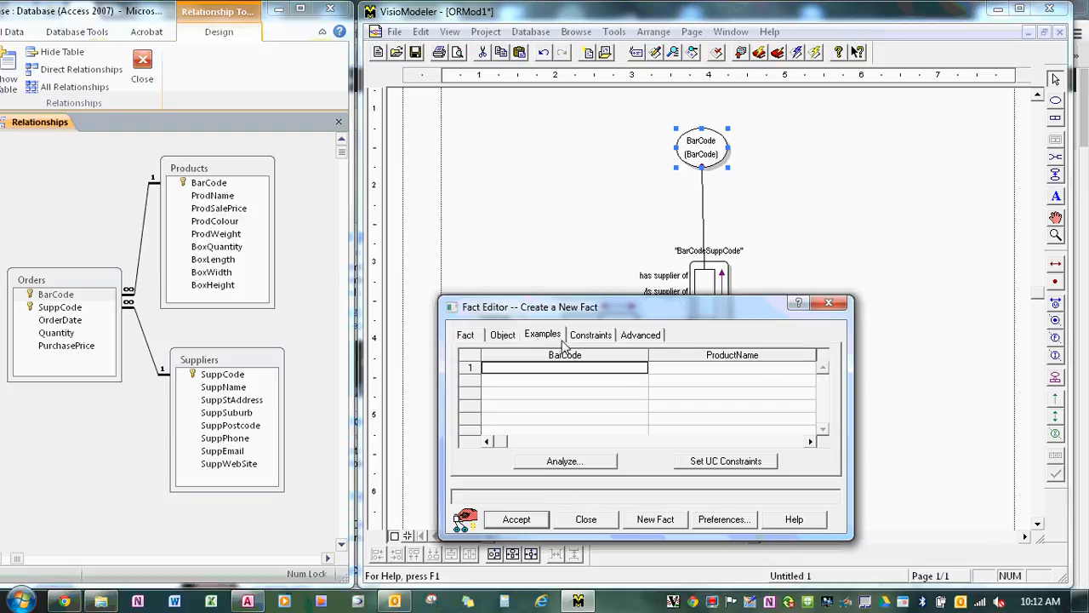
left_click(595, 337)
left_click(788, 388)
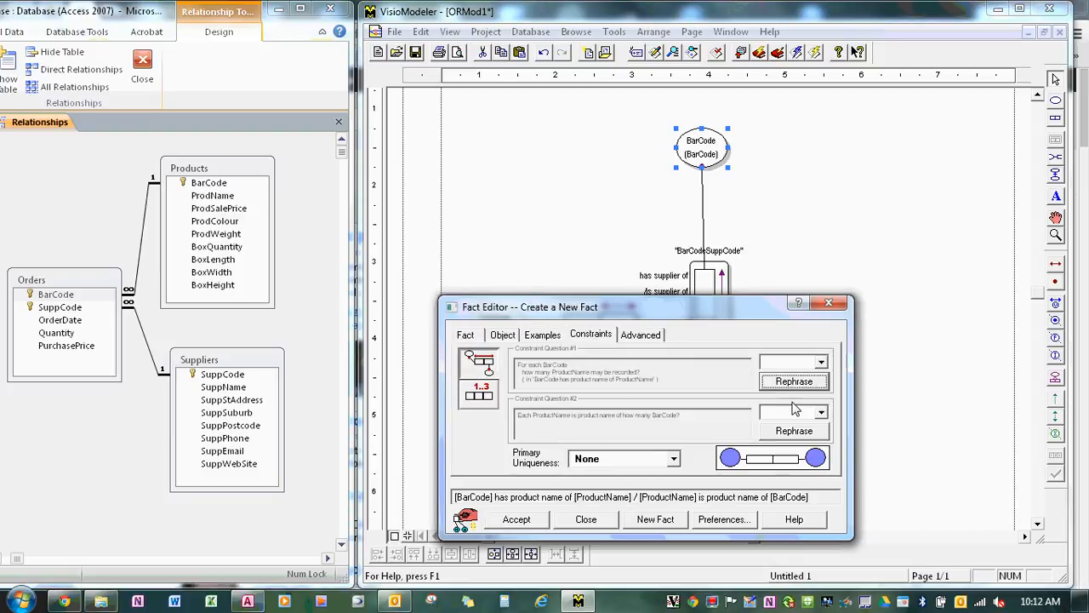
left_click(794, 433)
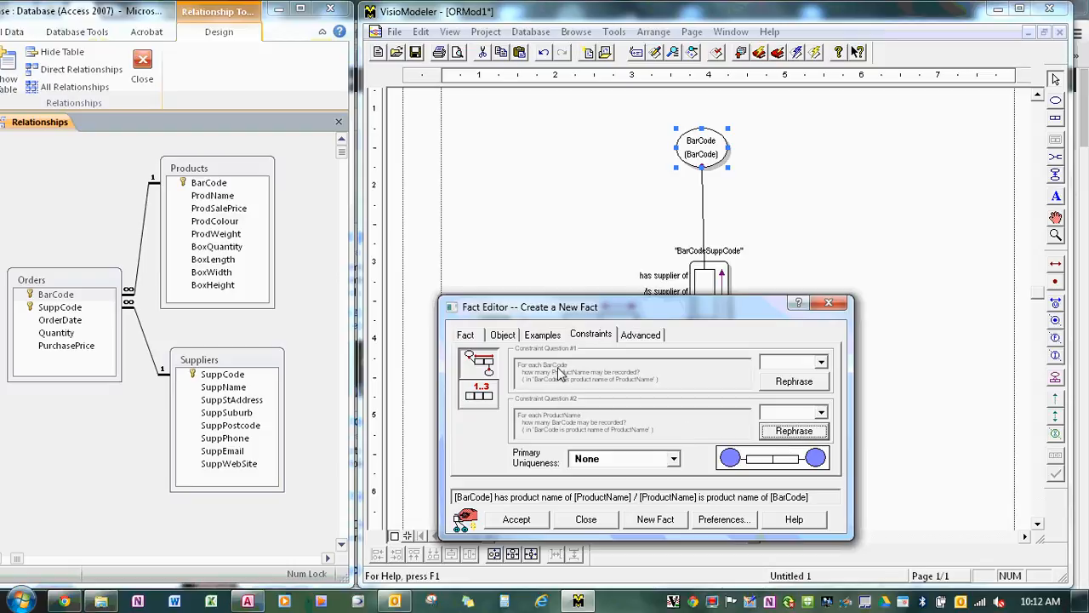
left_click(821, 364)
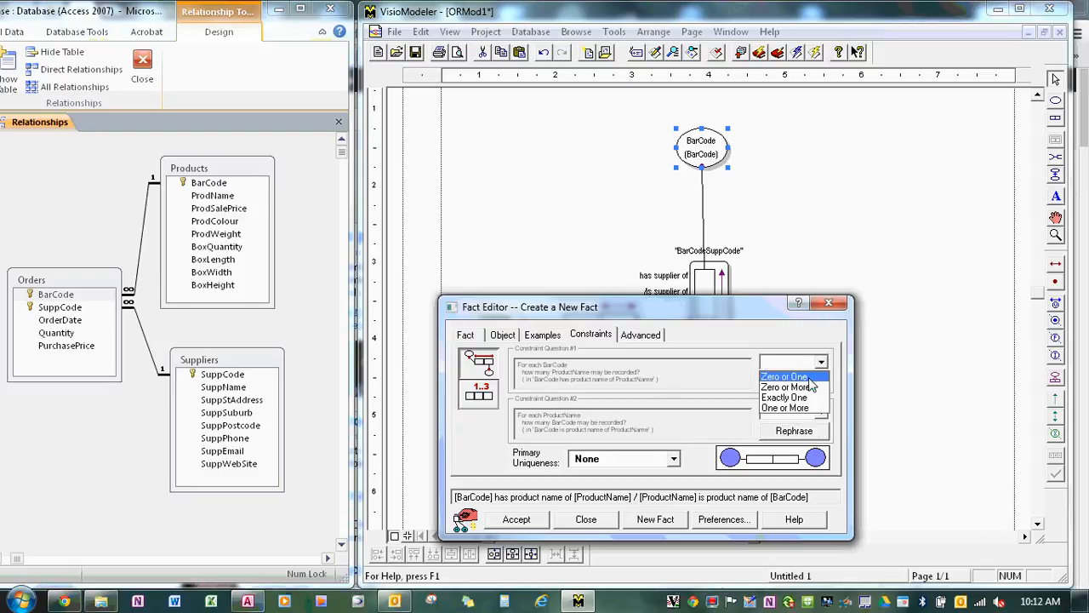
left_click(787, 398)
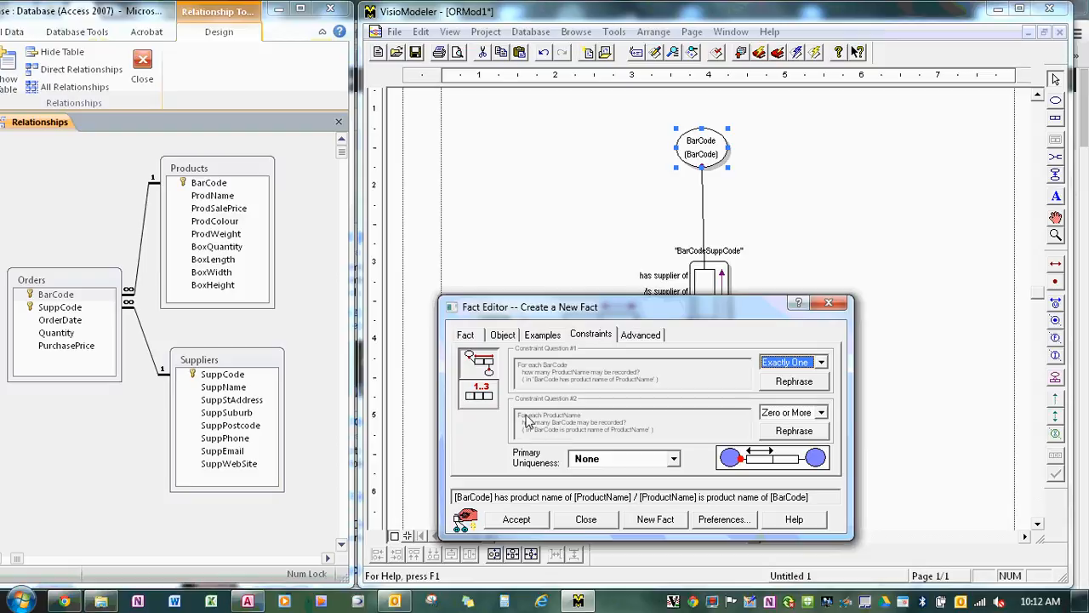
left_click(821, 413)
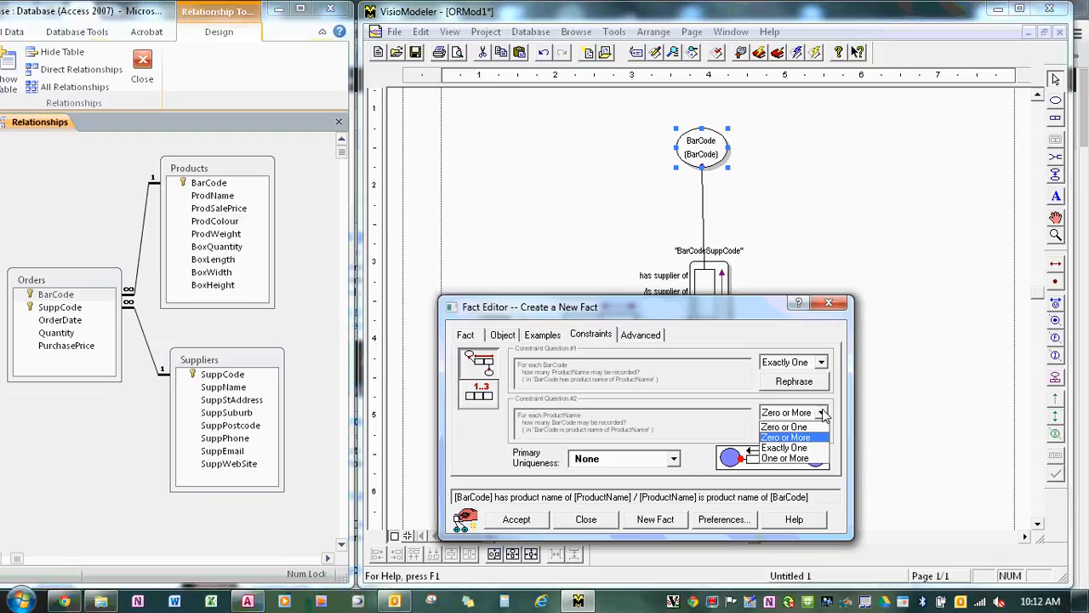
left_click(793, 458)
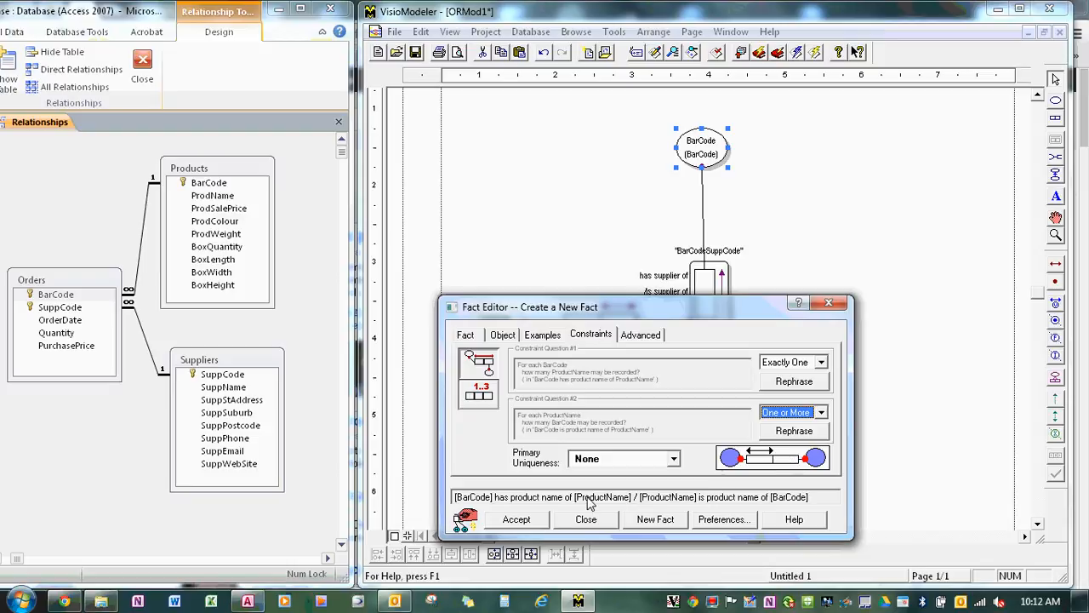
left_click(518, 520)
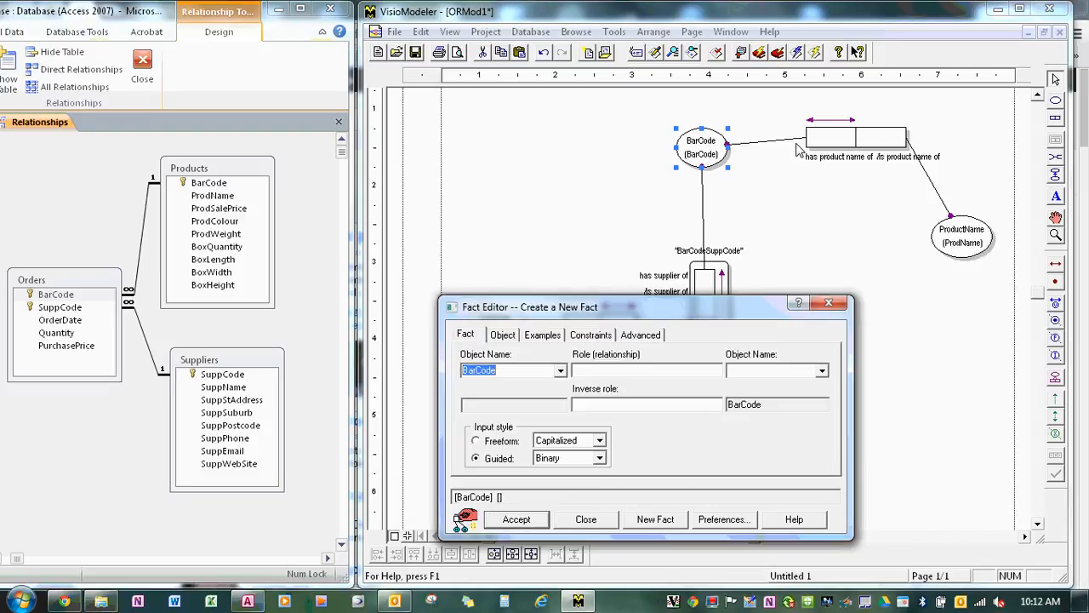
left_click(586, 519)
Move the product name predicate closer to BarCode and raise the ProductName object so both line up beside BarCode.
left_click_drag(847, 151, 798, 151)
left_click_drag(955, 231, 930, 128)
left_click_drag(789, 143, 793, 146)
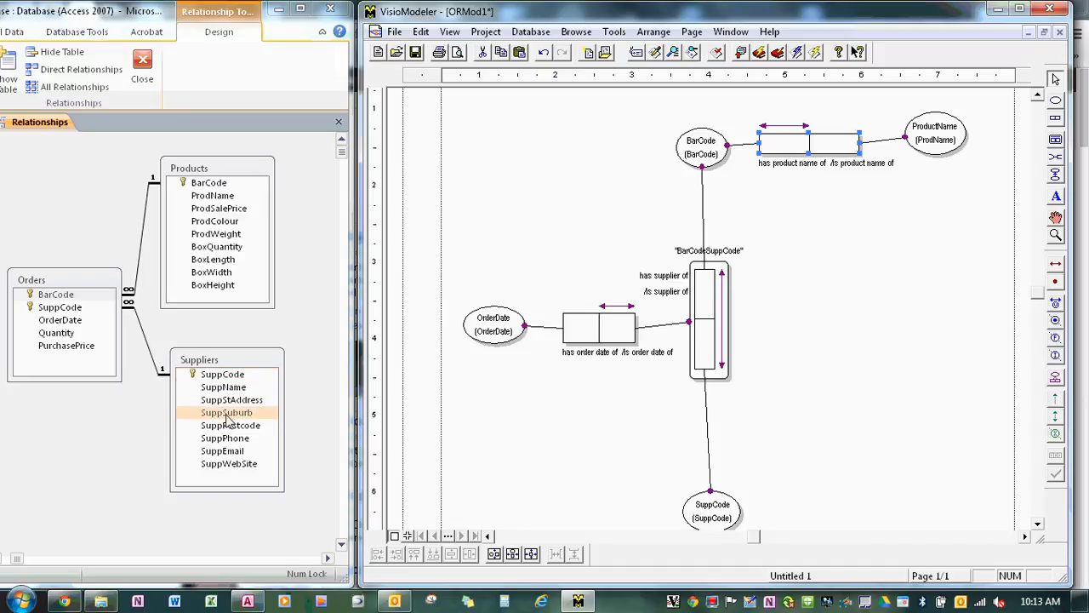
Start a new guided binary fact relating SuppCode to a second object named SuppSuburb.
left_click(715, 516)
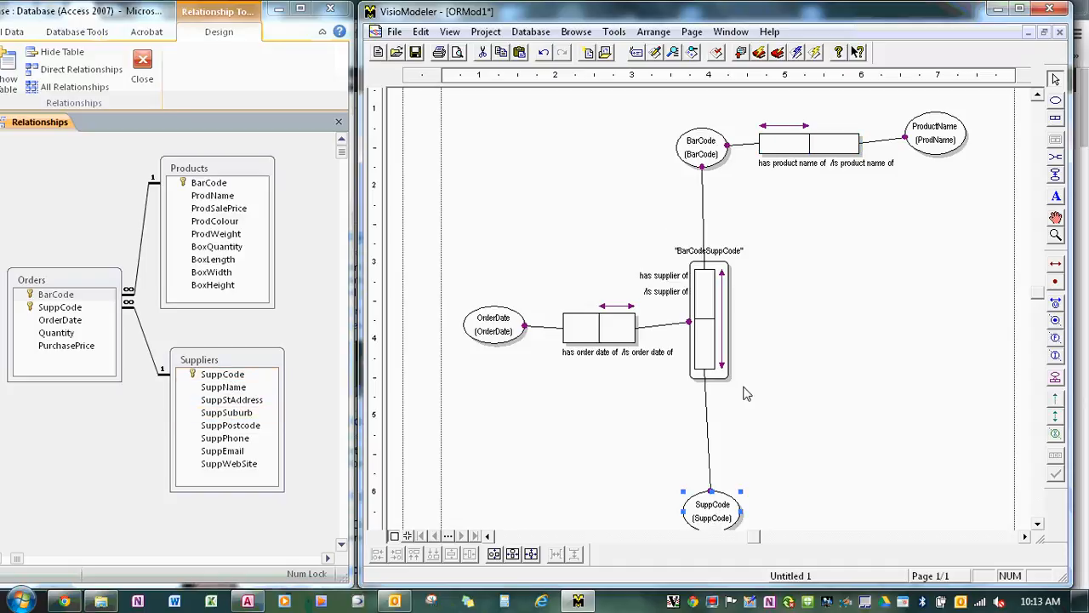
left_click(656, 52)
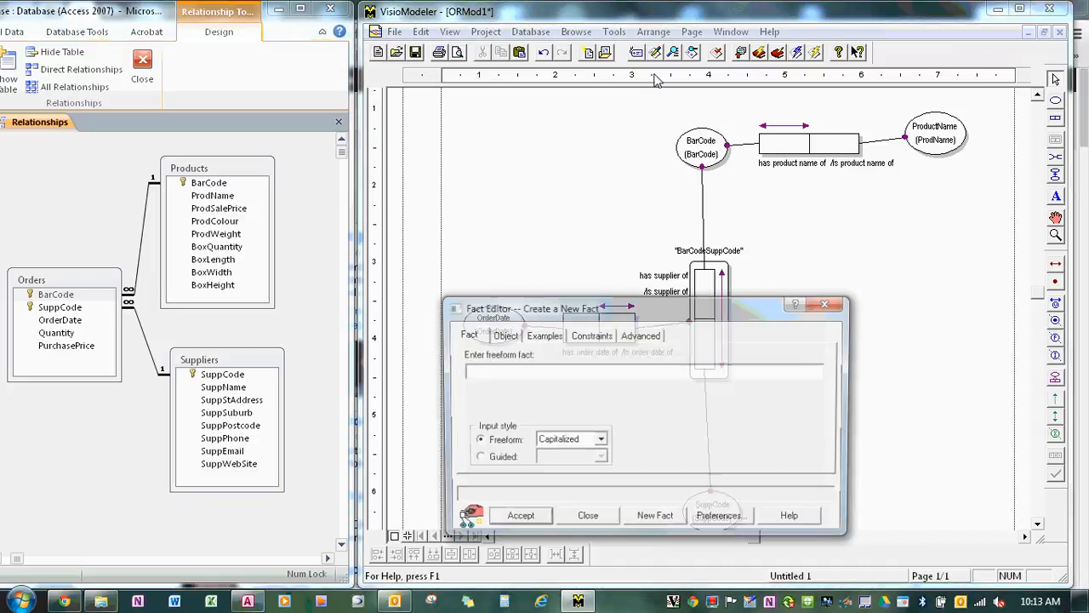
left_click(501, 458)
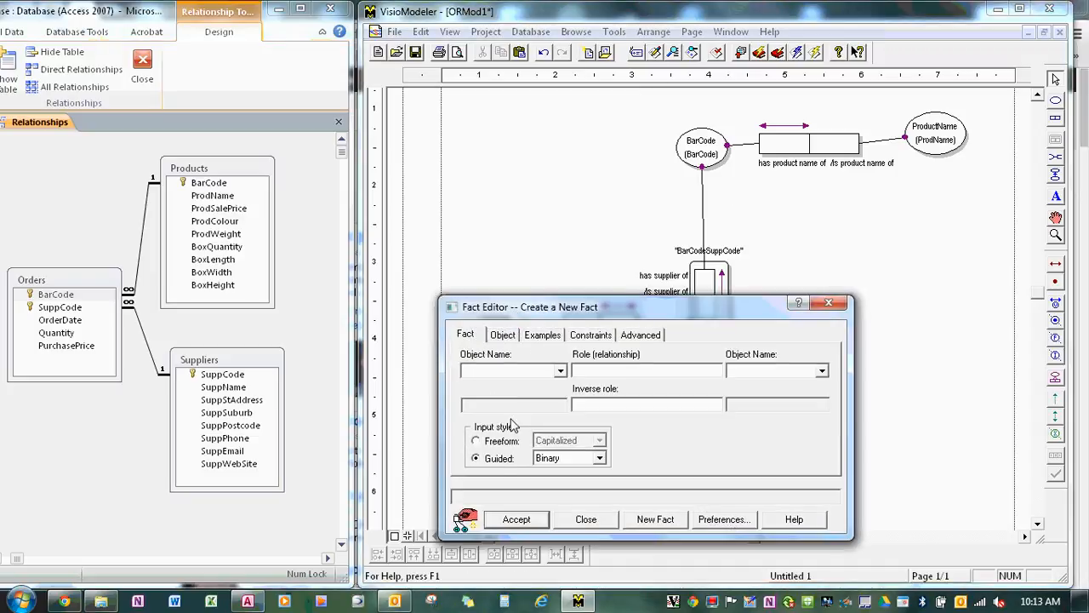
left_click(560, 371)
left_click(499, 436)
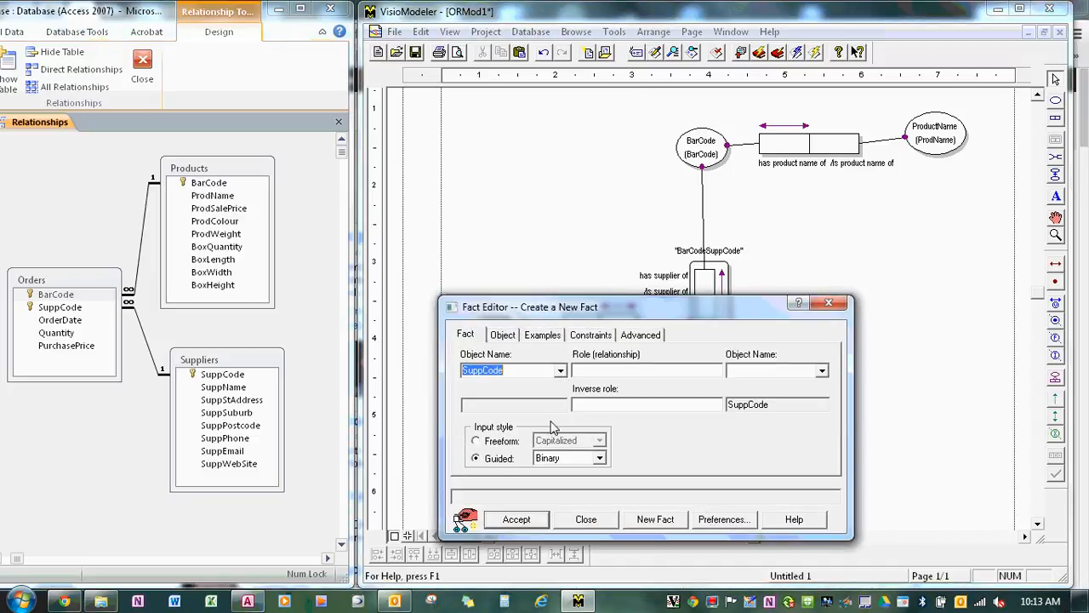
left_click(749, 375)
type("SuppCode] ")
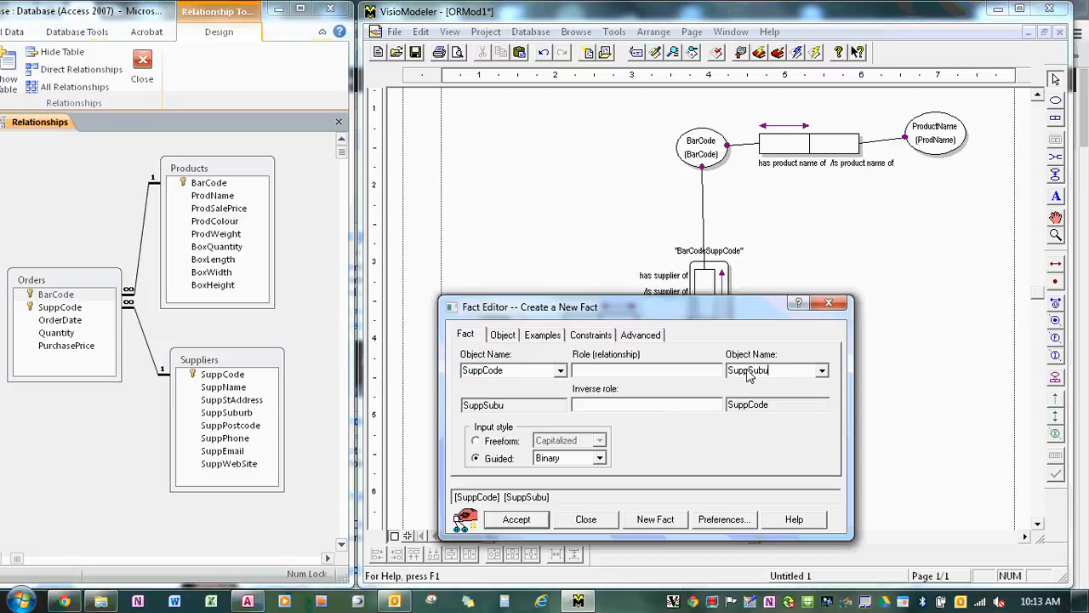
Enter the fact's role as "has suburb of" and its inverse role as "is suburb of".
type("is suburb of")
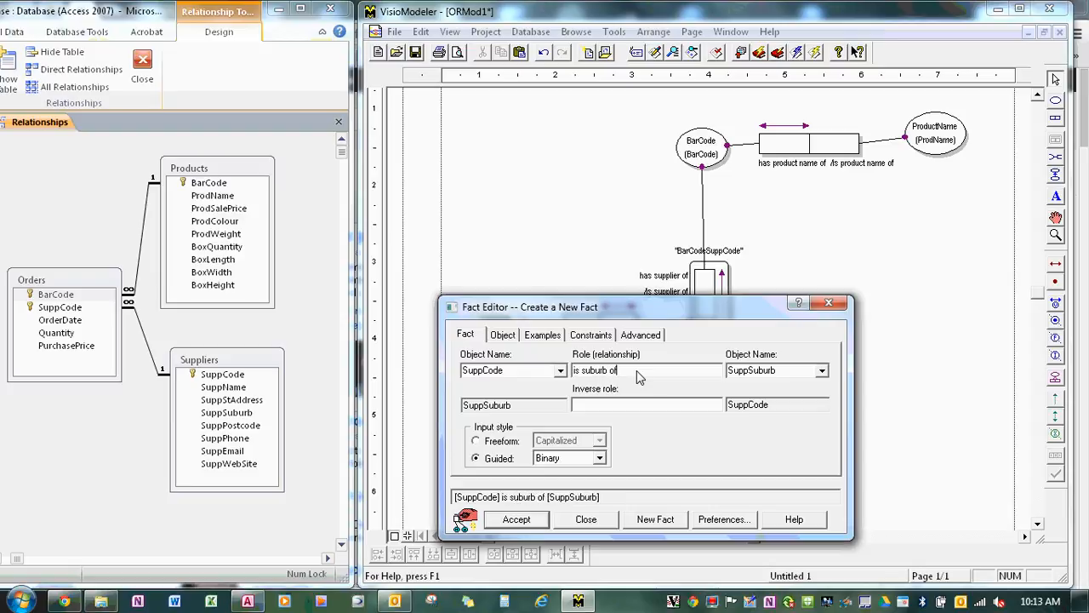
key("Home")
key("Delete")
type("ha")
key("Tab")
key("Tab")
type("i")
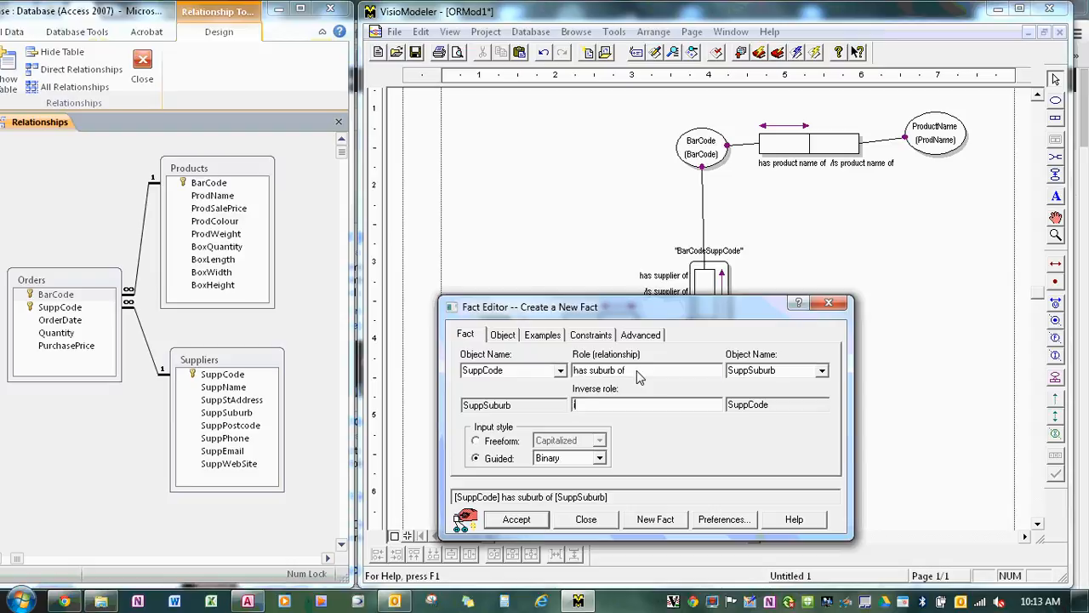
type("s suburnb")
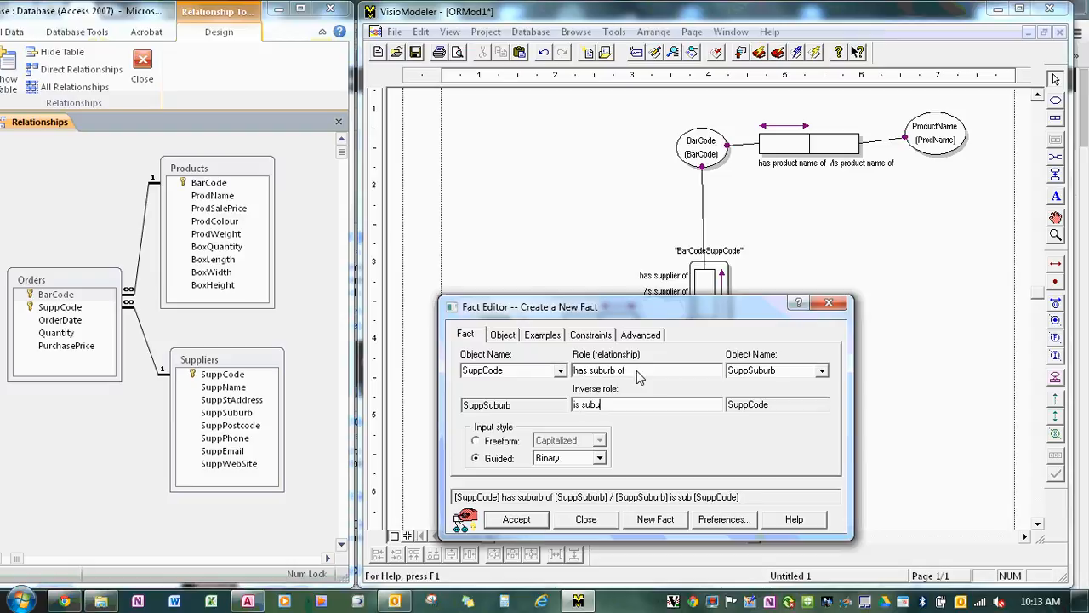
key("BackSpace")
key("BackSpace")
type("b of")
Set the reference identifier of the SuppSuburb object to SuppSuburb.
left_click(504, 337)
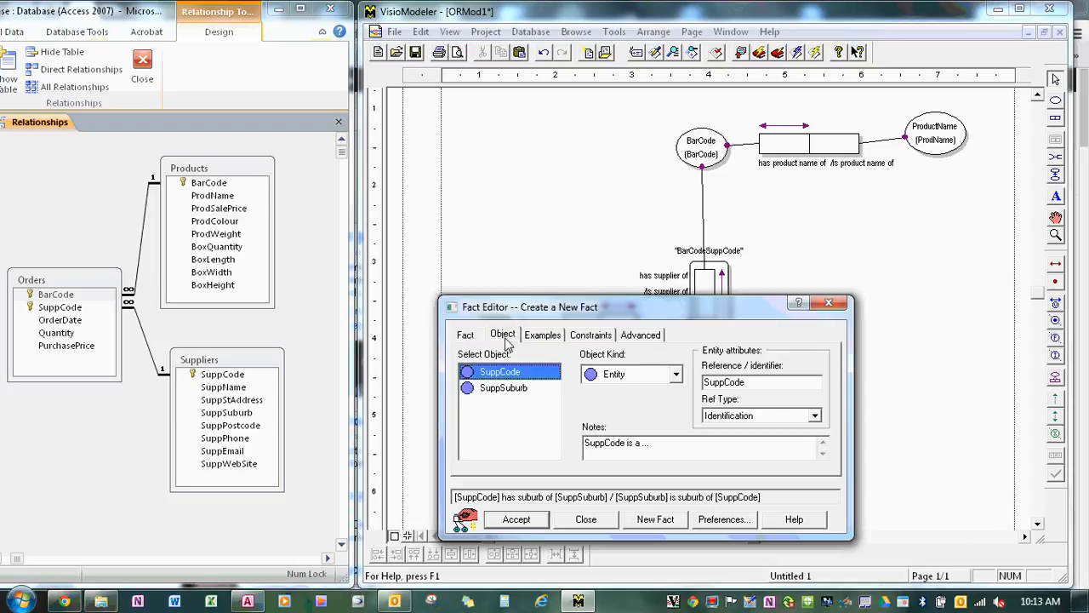
left_click(493, 389)
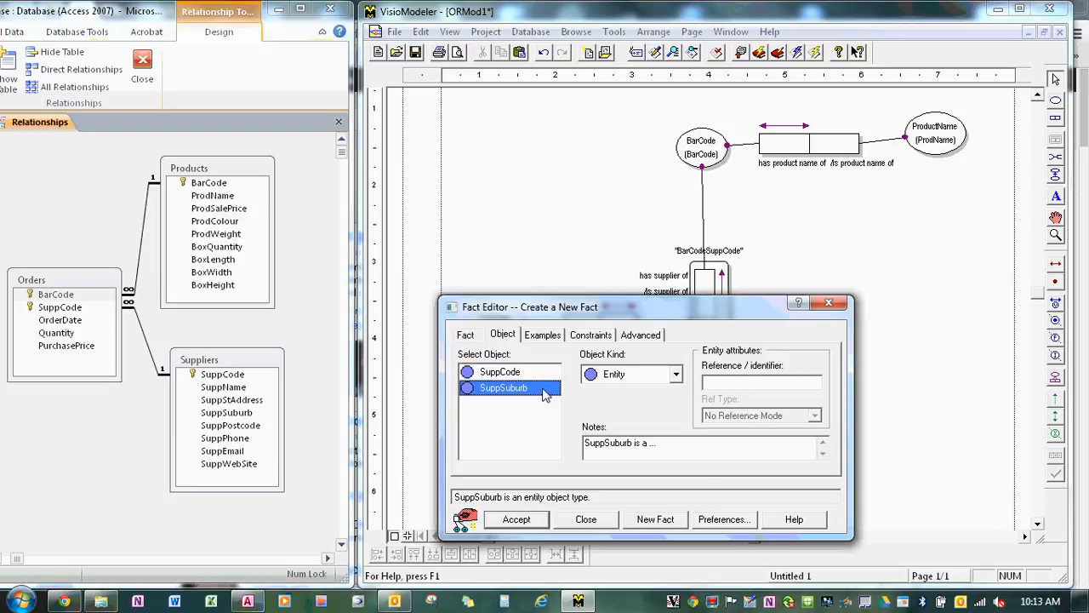
left_click(738, 385)
type("Su")
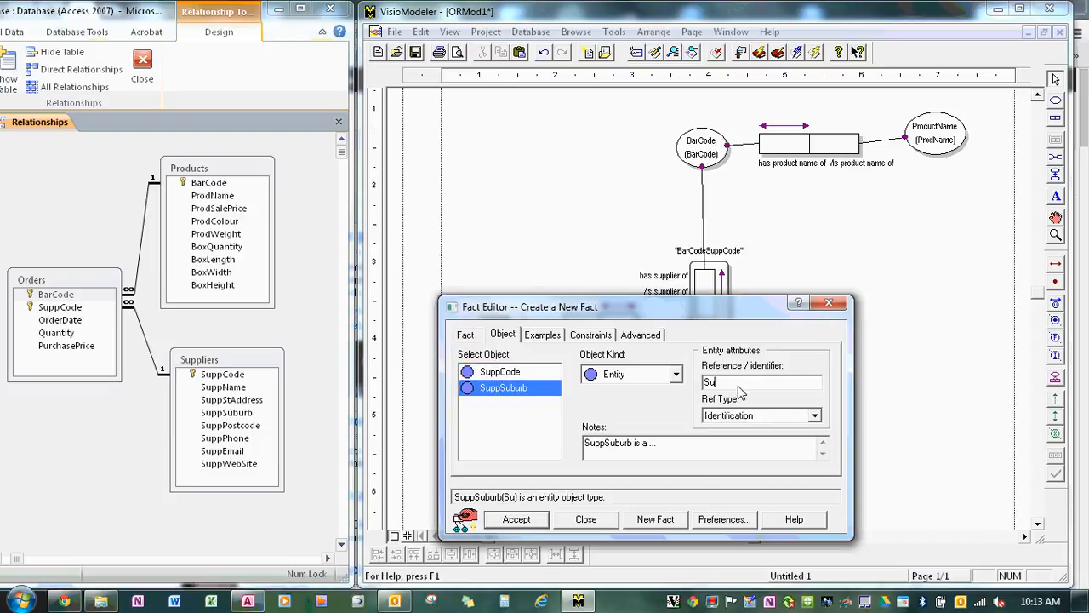
type("ppSuburb")
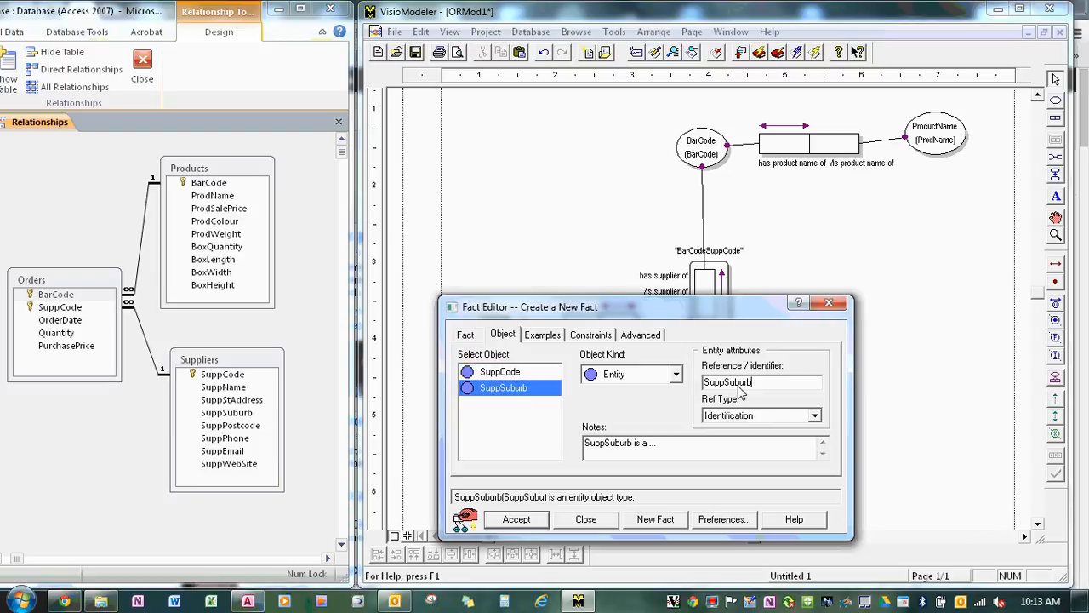
Allow exactly one SuppSuburb per SuppCode and one or more SuppCodes per SuppSuburb, and accept the fact.
left_click(596, 335)
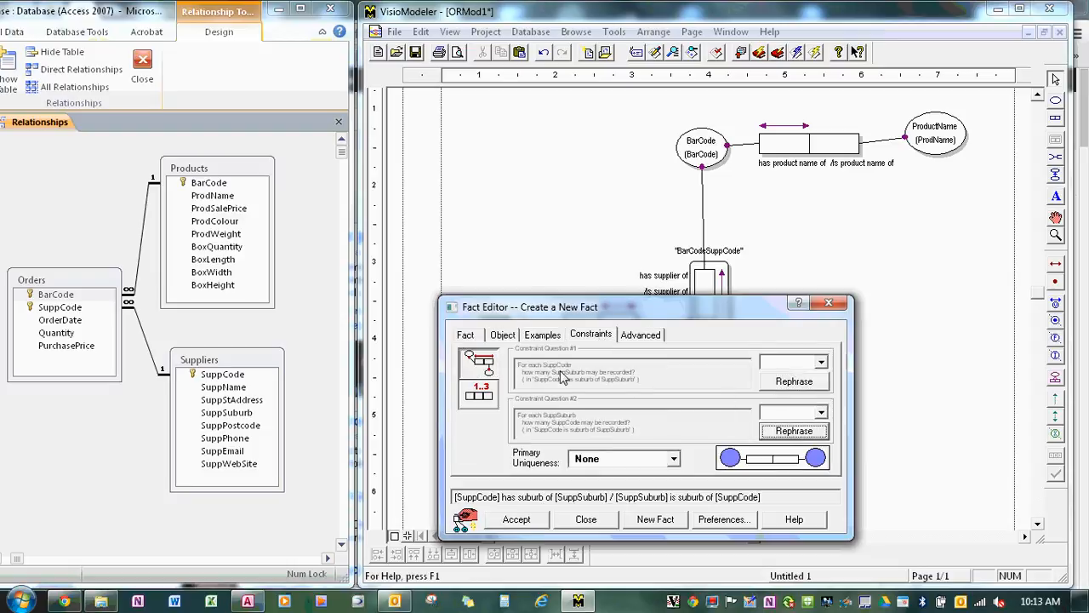
left_click(821, 362)
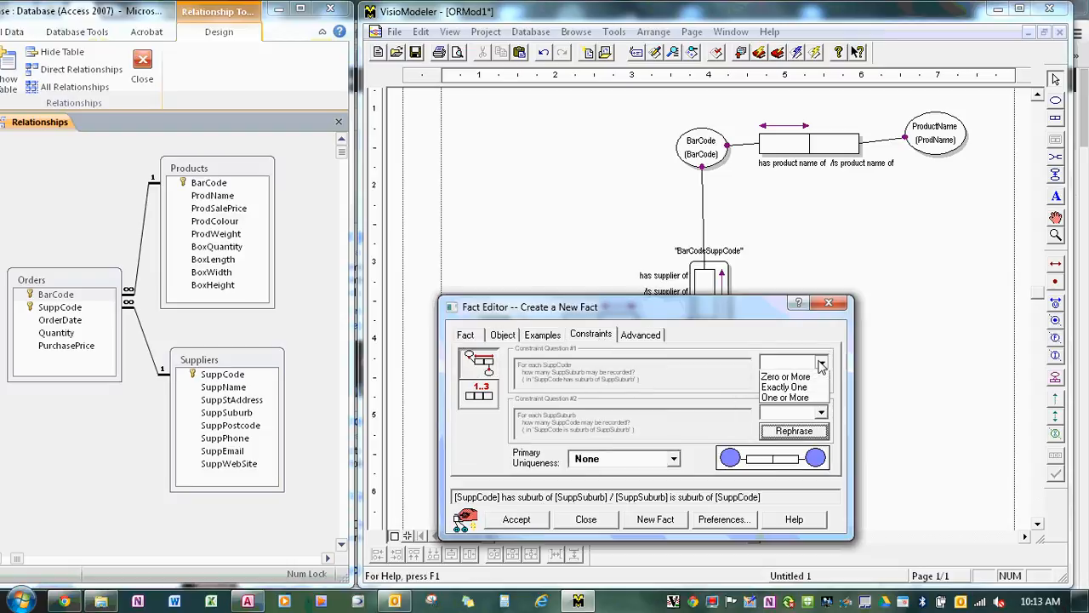
left_click(804, 400)
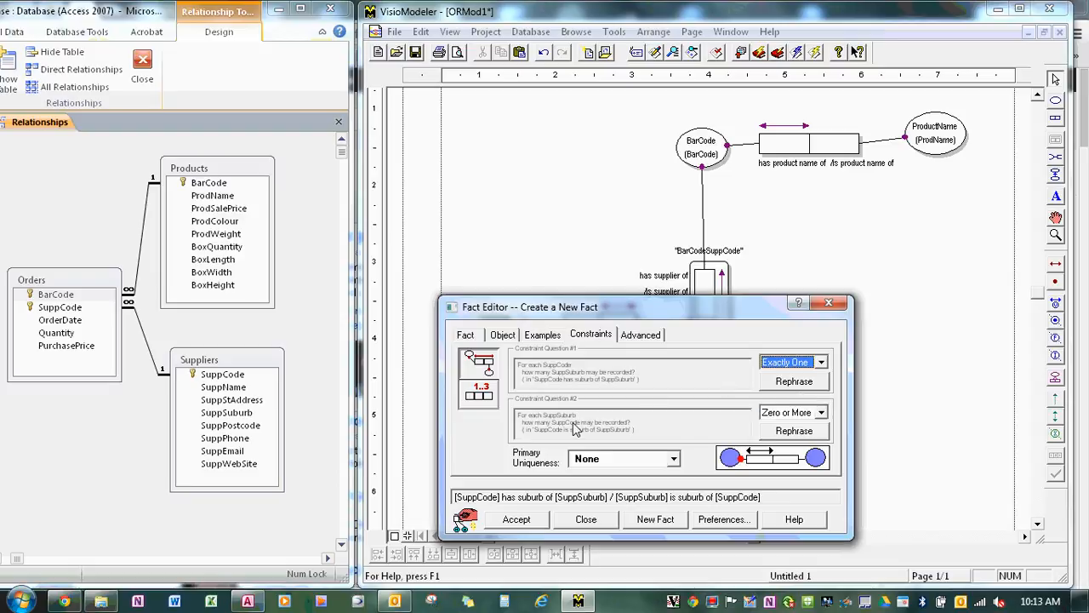
left_click(810, 413)
left_click(787, 450)
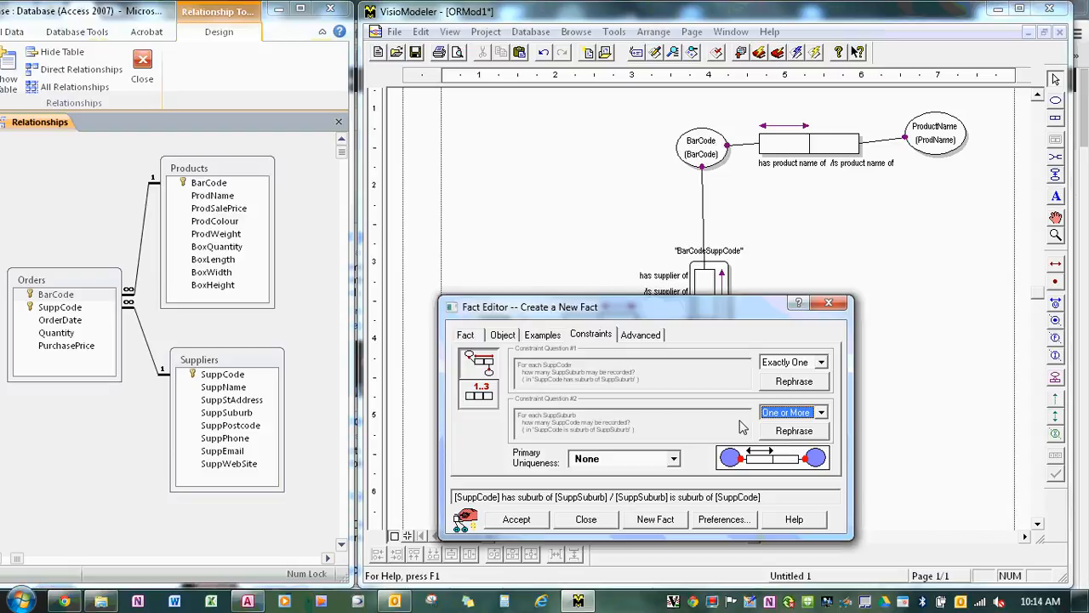
left_click(525, 523)
left_click(617, 526)
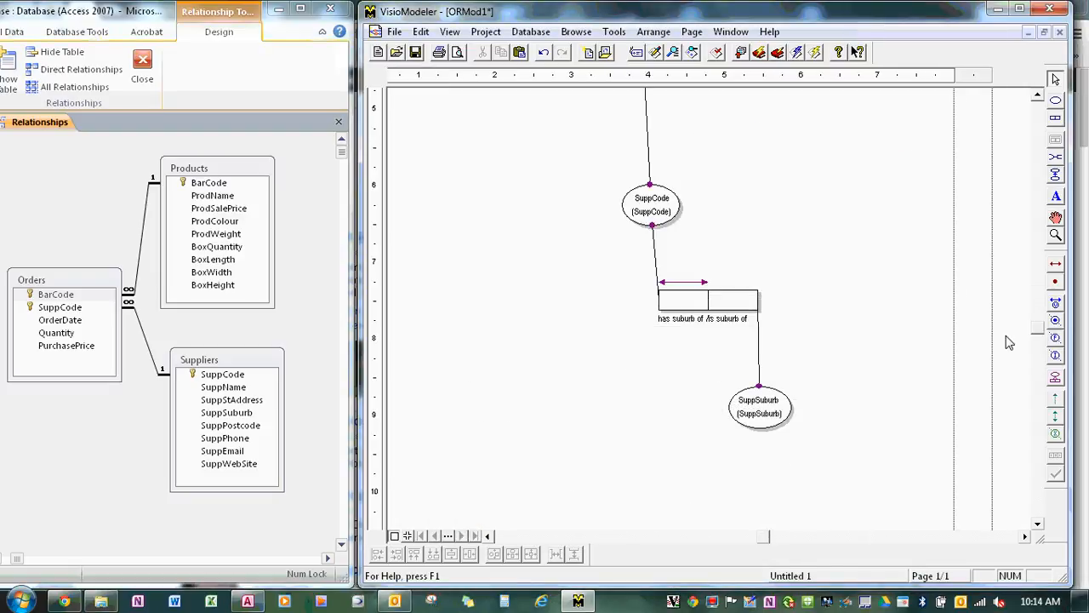
Move the suburb predicate and the SuppSuburb object up so they line up in a row beside SuppCode.
left_click_drag(754, 298, 794, 203)
left_click_drag(772, 405, 851, 212)
scroll(1037, 319, "up", 3)
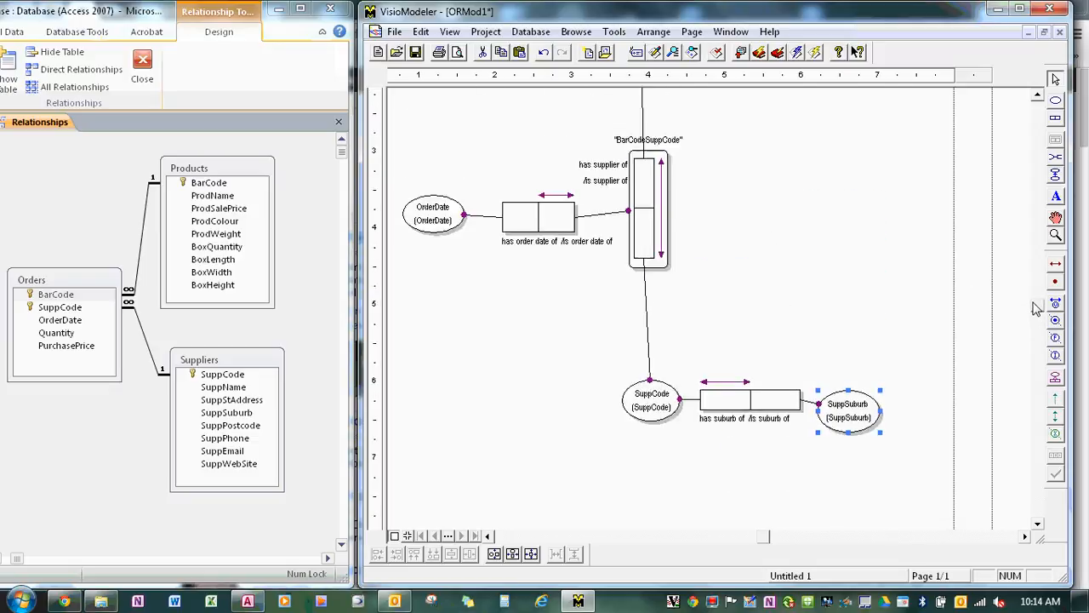
scroll(1036, 317, "up", 3)
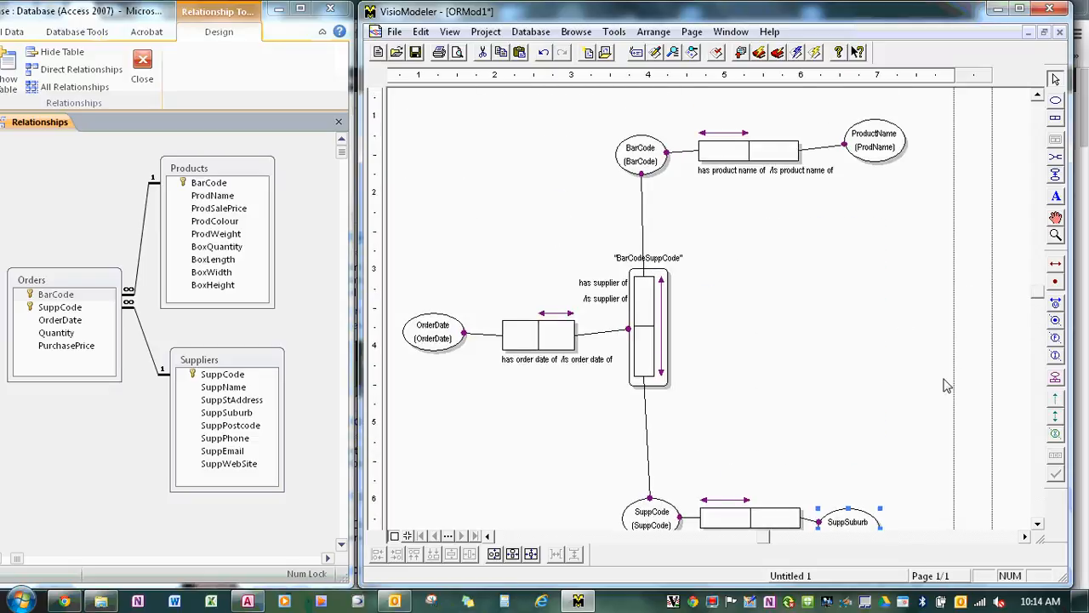
scroll(1038, 299, "down", 1)
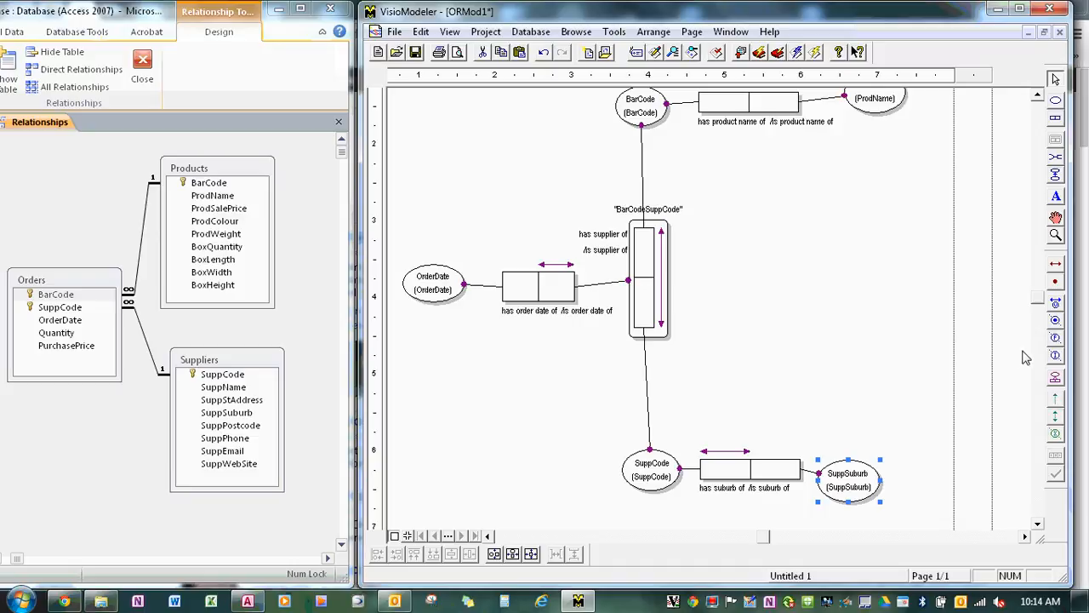
scroll(1038, 301, "up", 1)
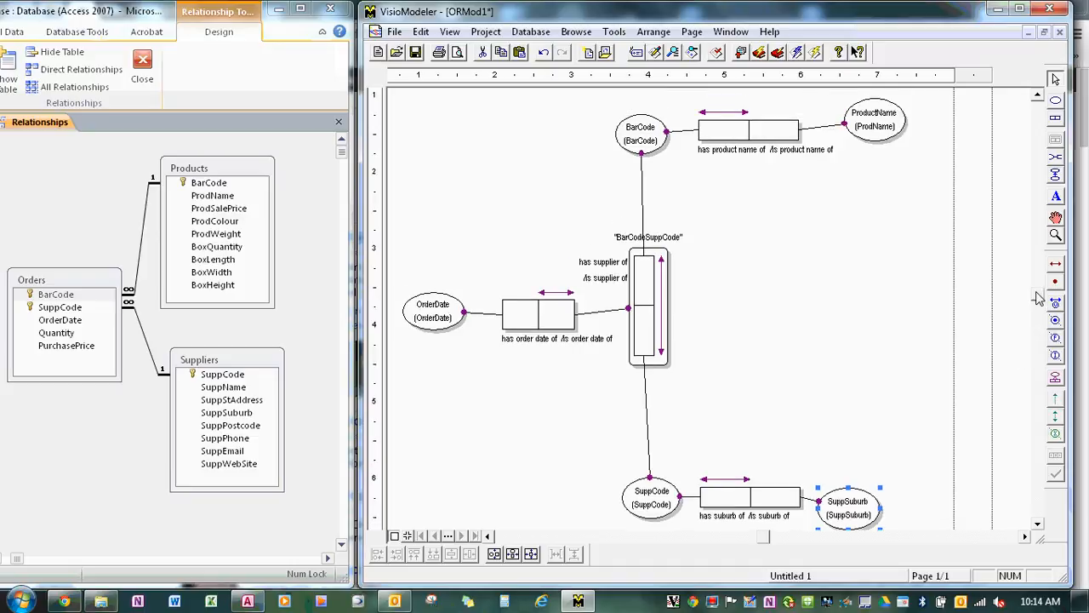